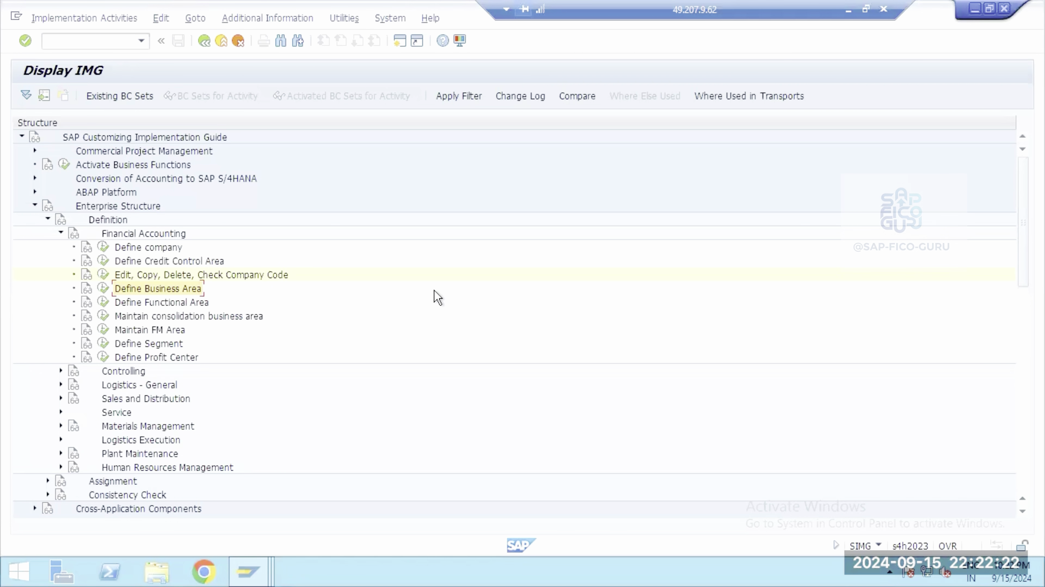
Open the Define Business Area activity and examine the existing business areas defined by location, zone and department
{"action": "left_click", "coordinate": [103, 289]}
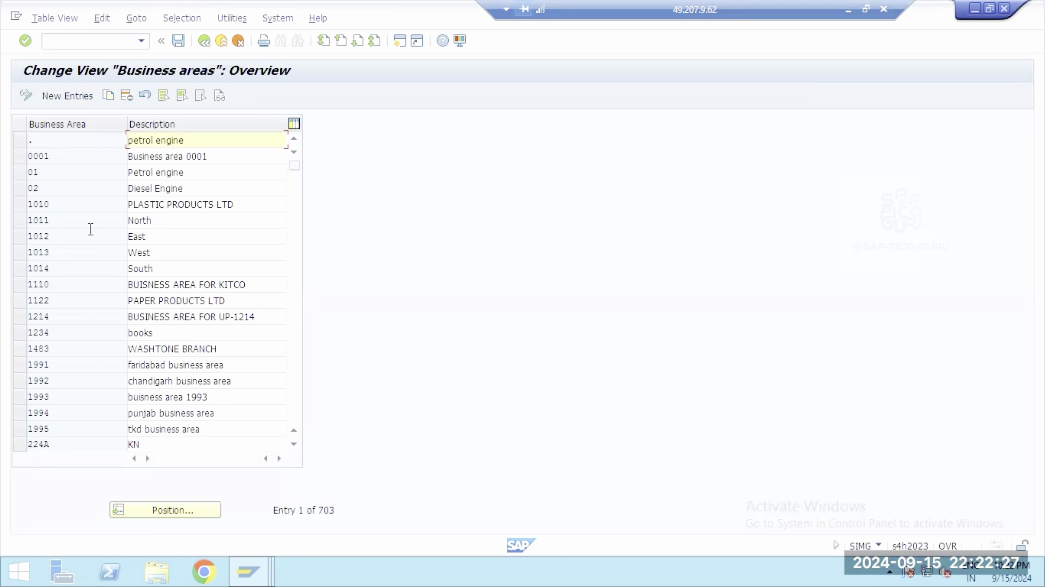
{"action": "left_click", "coordinate": [57, 283]}
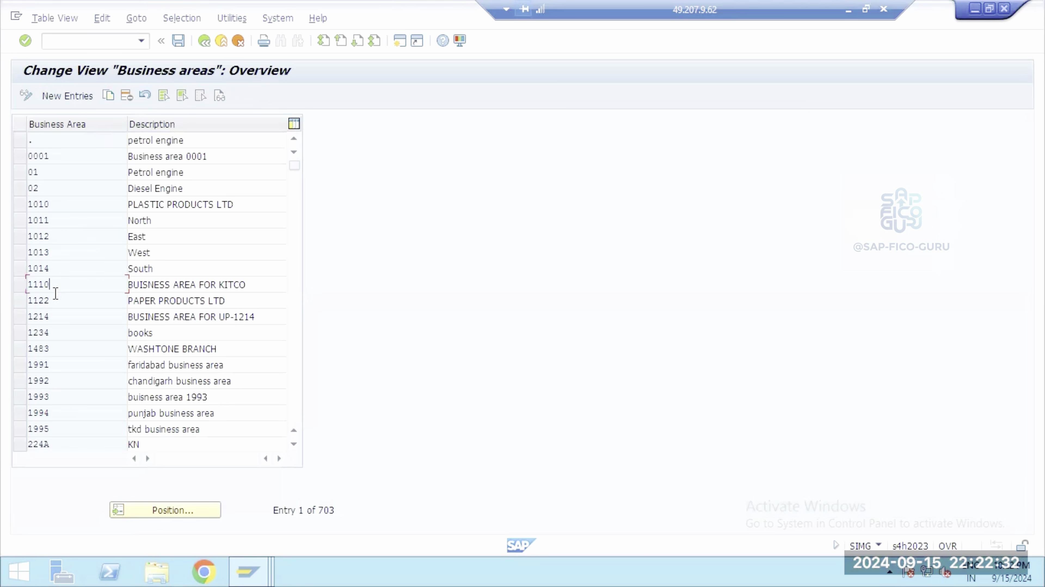
{"action": "scroll", "coordinate": [62, 313], "scroll_direction": "down", "scroll_amount": 6}
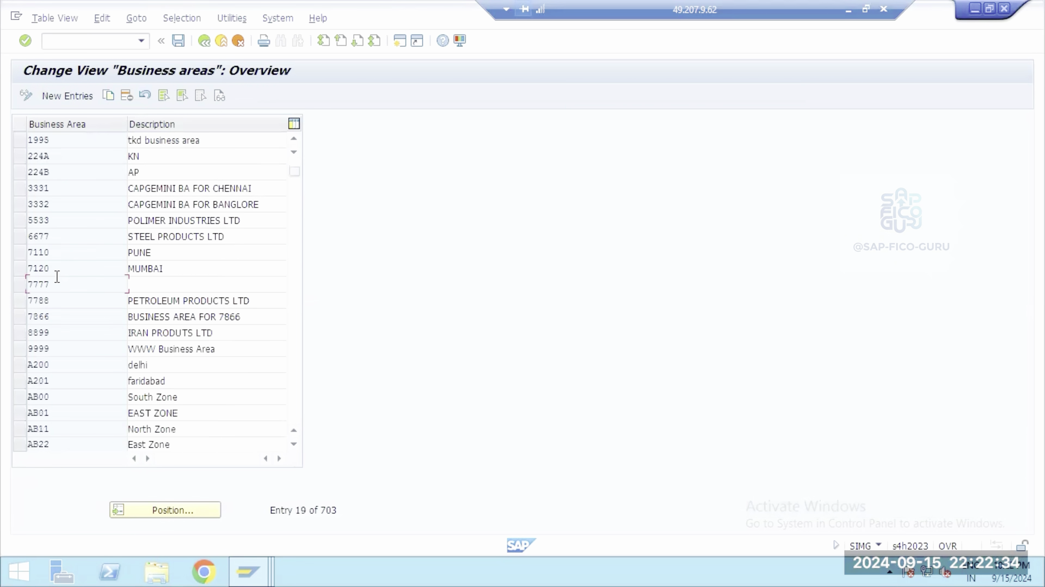
{"action": "left_click", "coordinate": [181, 253]}
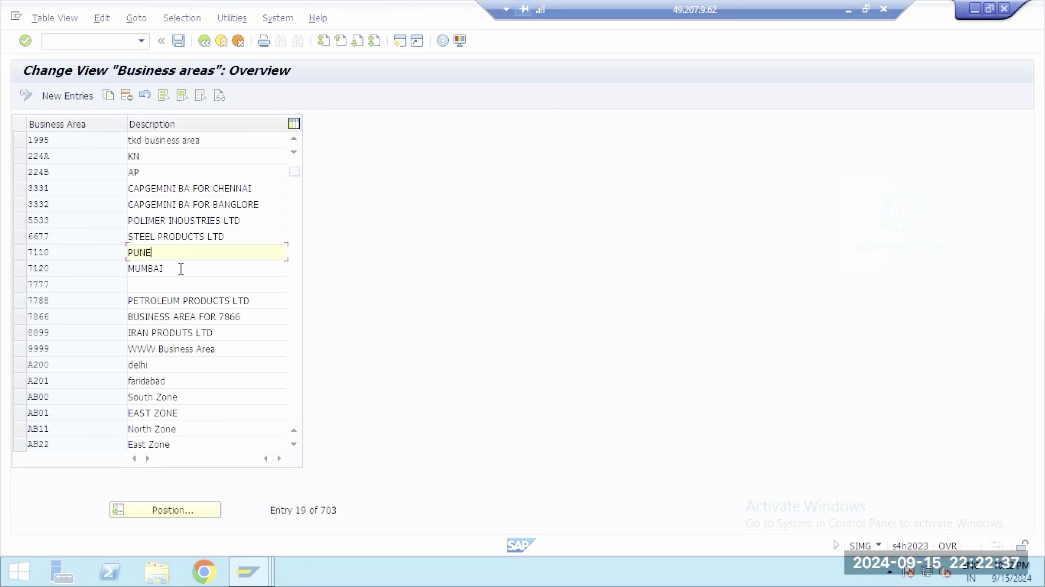
{"action": "left_click", "coordinate": [181, 269]}
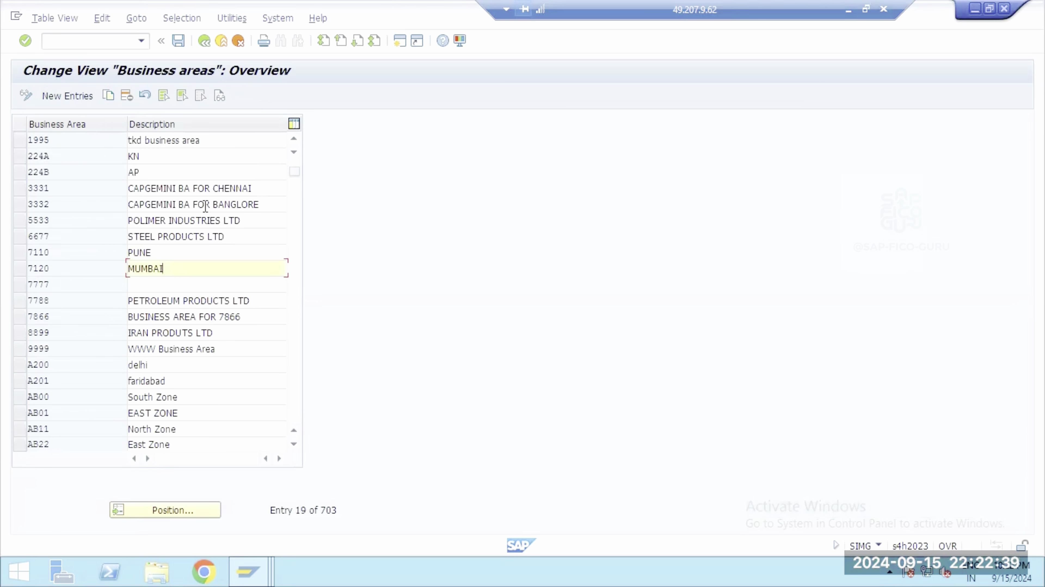
{"action": "scroll", "coordinate": [191, 268], "scroll_direction": "down", "scroll_amount": 6}
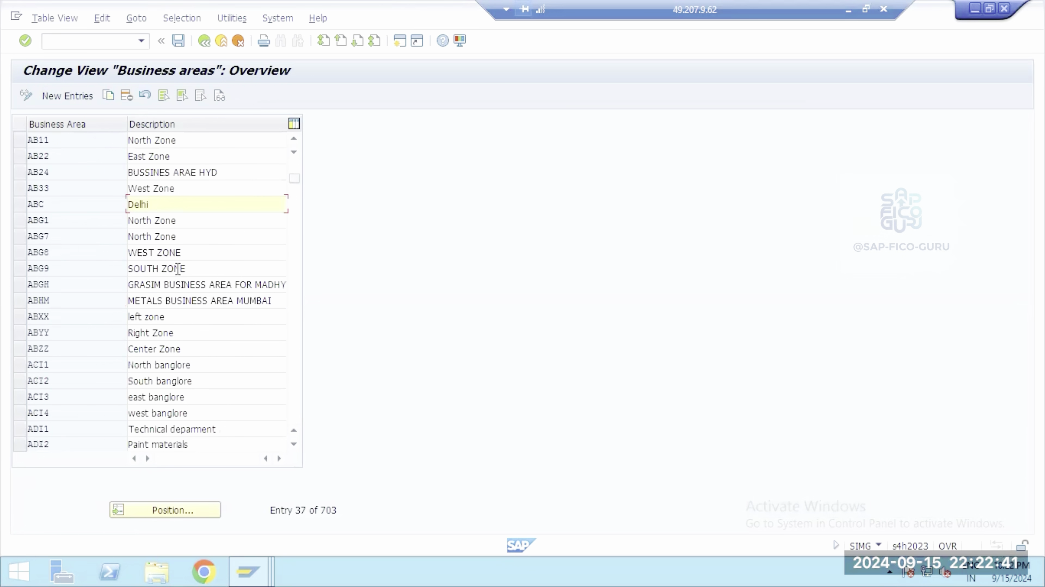
{"action": "scroll", "coordinate": [167, 303], "scroll_direction": "down", "scroll_amount": 1}
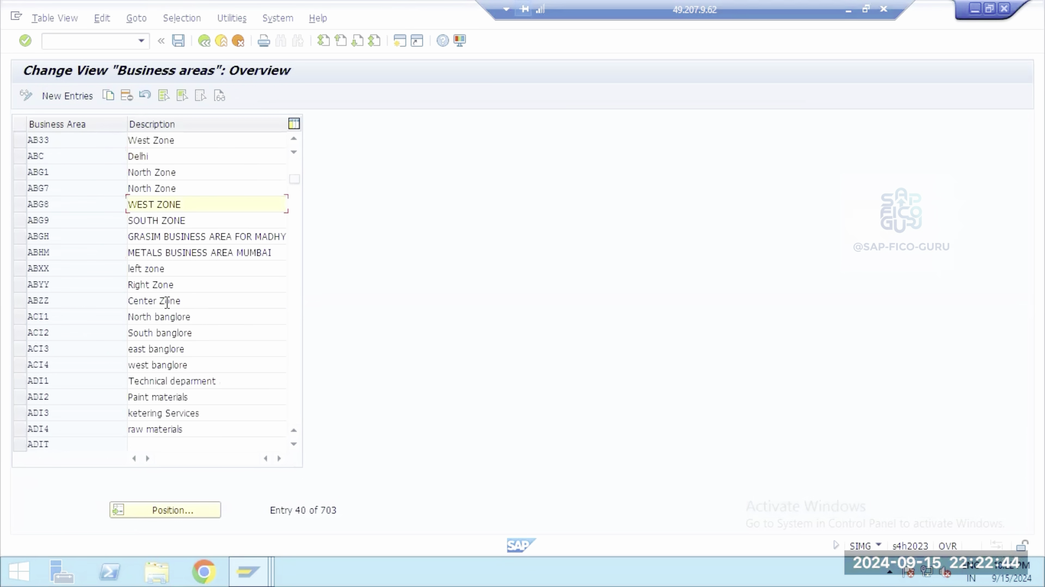
{"action": "left_click", "coordinate": [174, 270]}
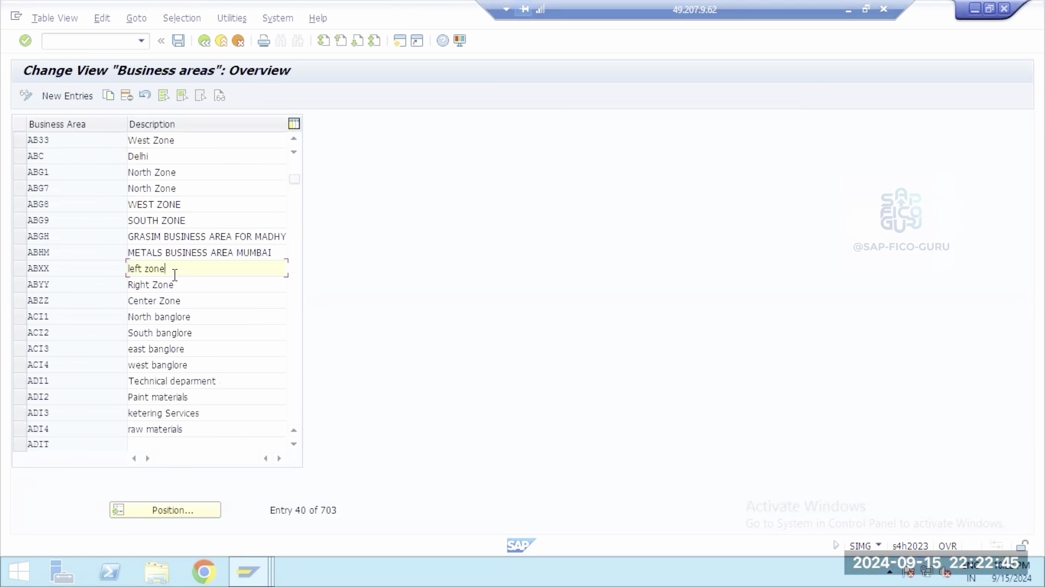
{"action": "left_click", "coordinate": [231, 376]}
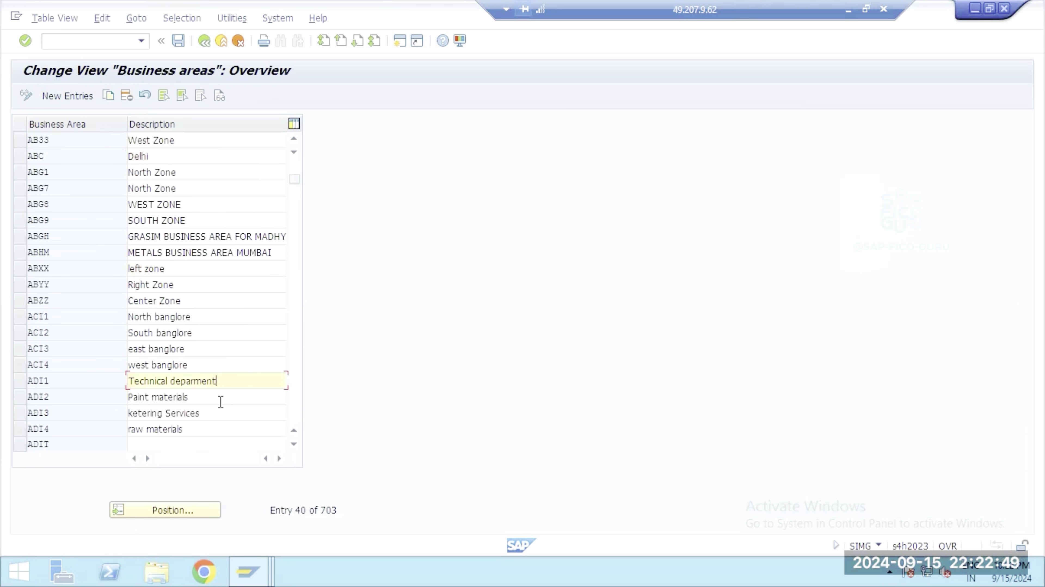
{"action": "left_click", "coordinate": [195, 399]}
{"action": "left_click", "coordinate": [216, 415]}
{"action": "left_click", "coordinate": [191, 432]}
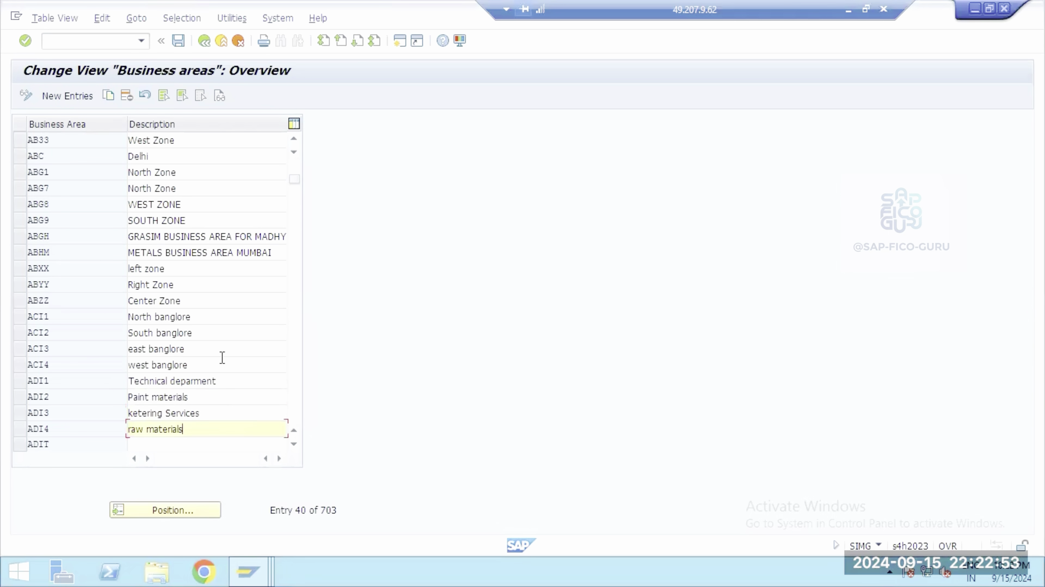
Review further business area entries down to the AM and AP codes, return to the first entry and leave the overview
{"action": "scroll", "coordinate": [185, 320], "scroll_direction": "down", "scroll_amount": 3}
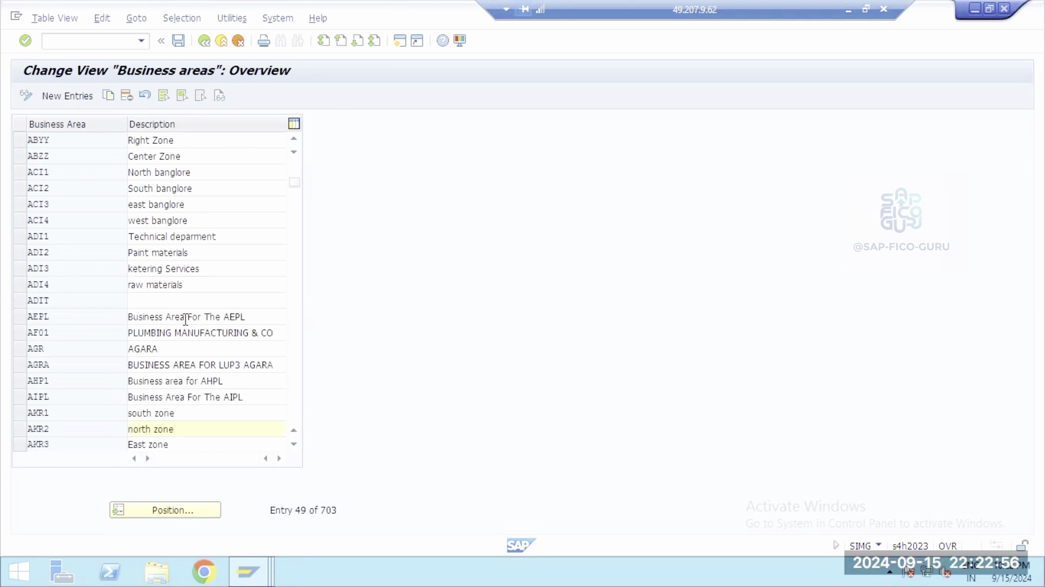
{"action": "scroll", "coordinate": [185, 319], "scroll_direction": "down", "scroll_amount": 1}
{"action": "scroll", "coordinate": [183, 322], "scroll_direction": "down", "scroll_amount": 4}
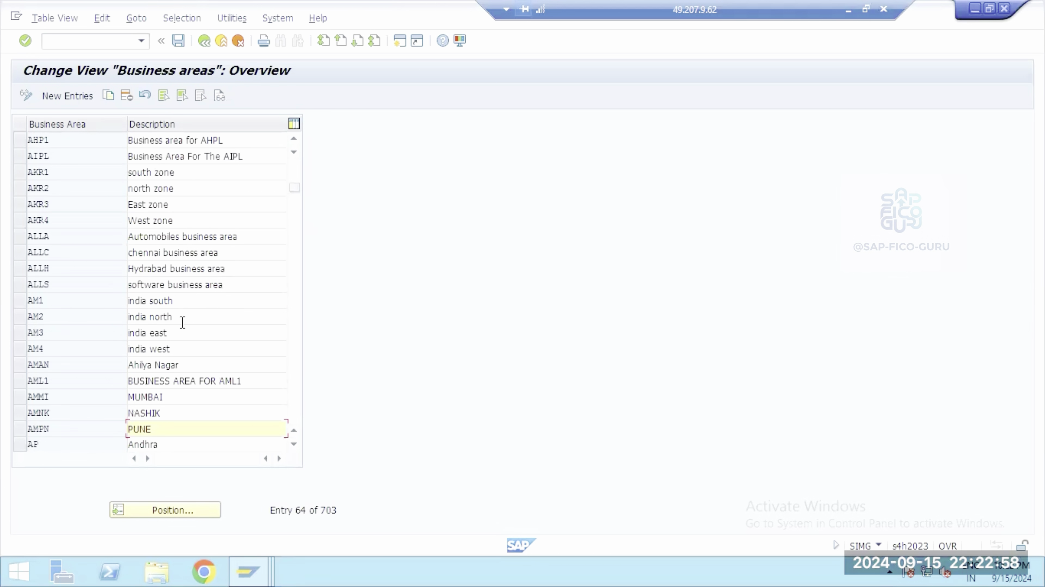
{"action": "scroll", "coordinate": [183, 322], "scroll_direction": "down", "scroll_amount": 3}
{"action": "scroll", "coordinate": [182, 323], "scroll_direction": "up", "scroll_amount": 3}
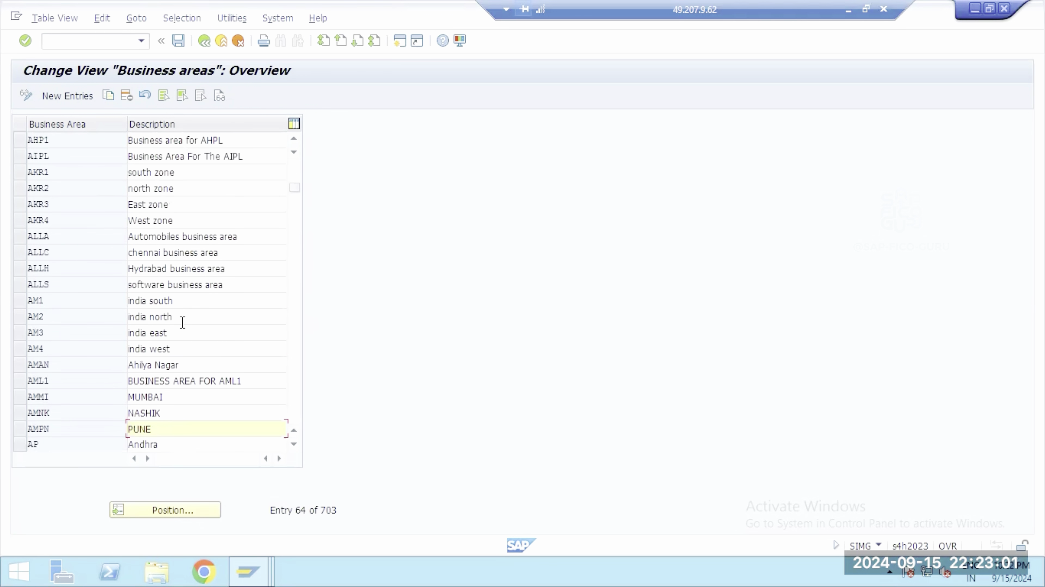
{"action": "scroll", "coordinate": [183, 323], "scroll_direction": "up", "scroll_amount": 5}
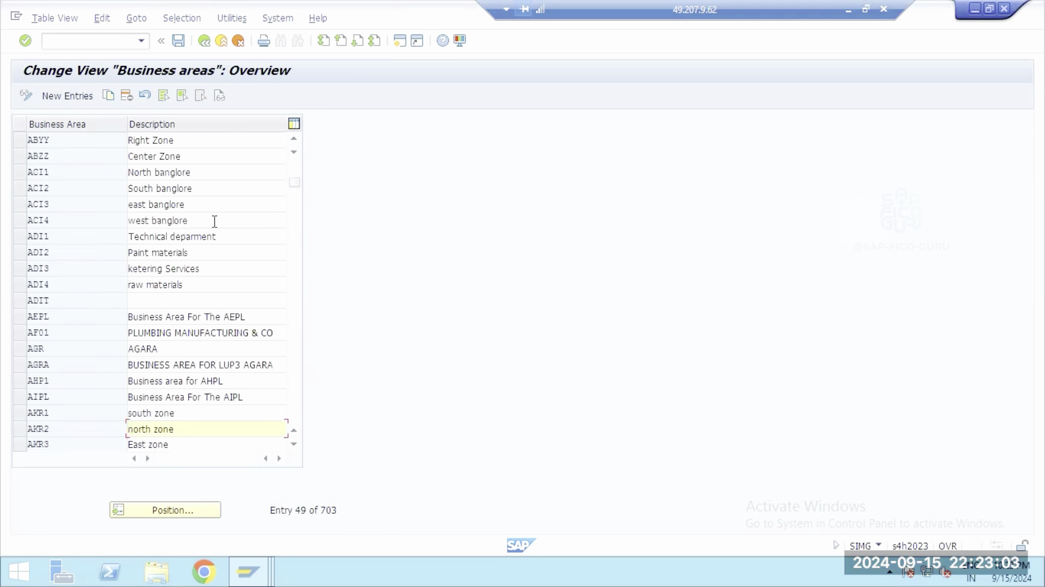
{"action": "scroll", "coordinate": [214, 221], "scroll_direction": "up", "scroll_amount": 2}
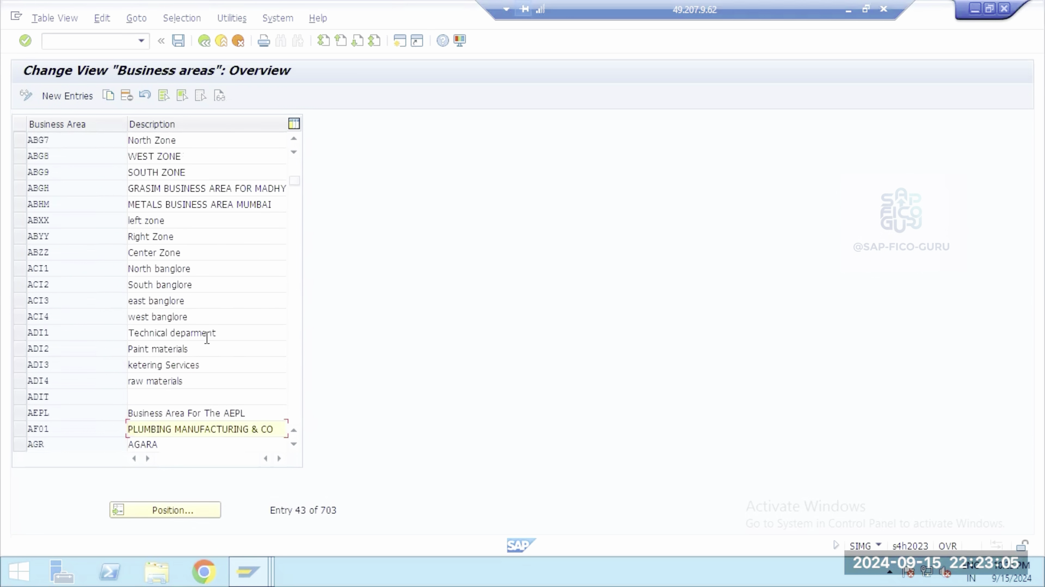
{"action": "scroll", "coordinate": [190, 312], "scroll_direction": "up", "scroll_amount": 5}
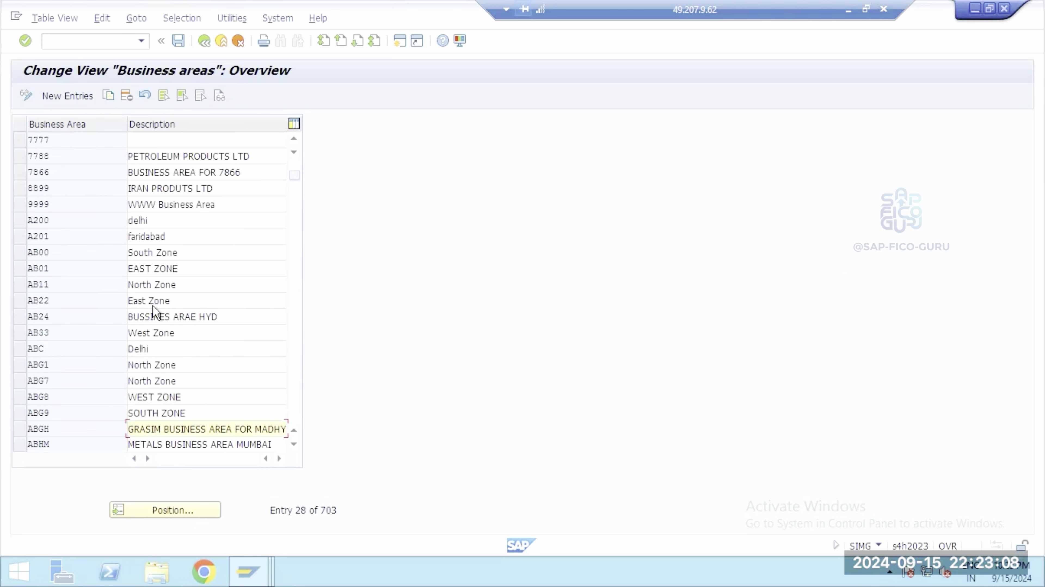
{"action": "scroll", "coordinate": [195, 264], "scroll_direction": "up", "scroll_amount": 9}
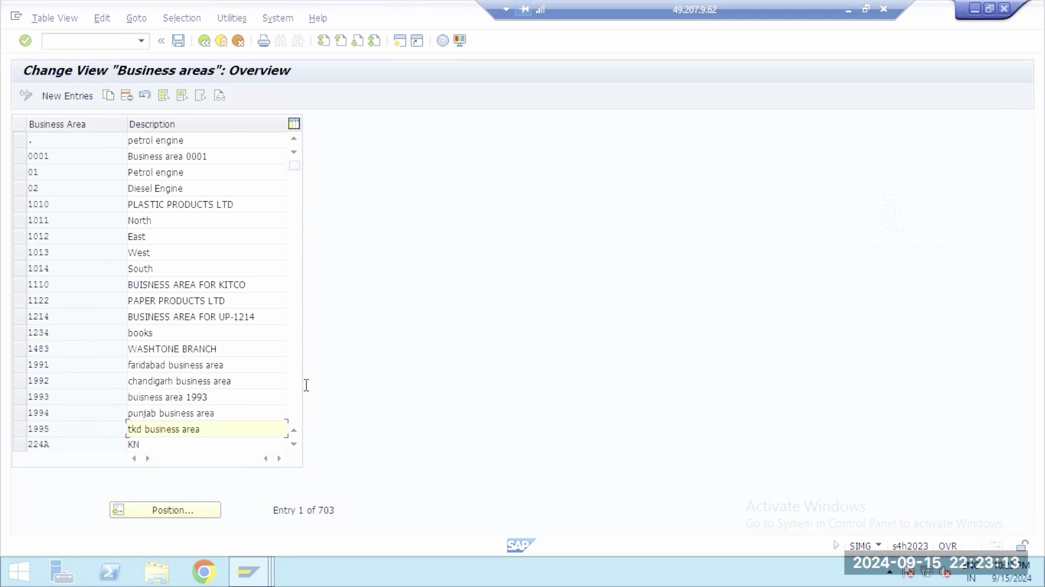
{"action": "left_click", "coordinate": [204, 40]}
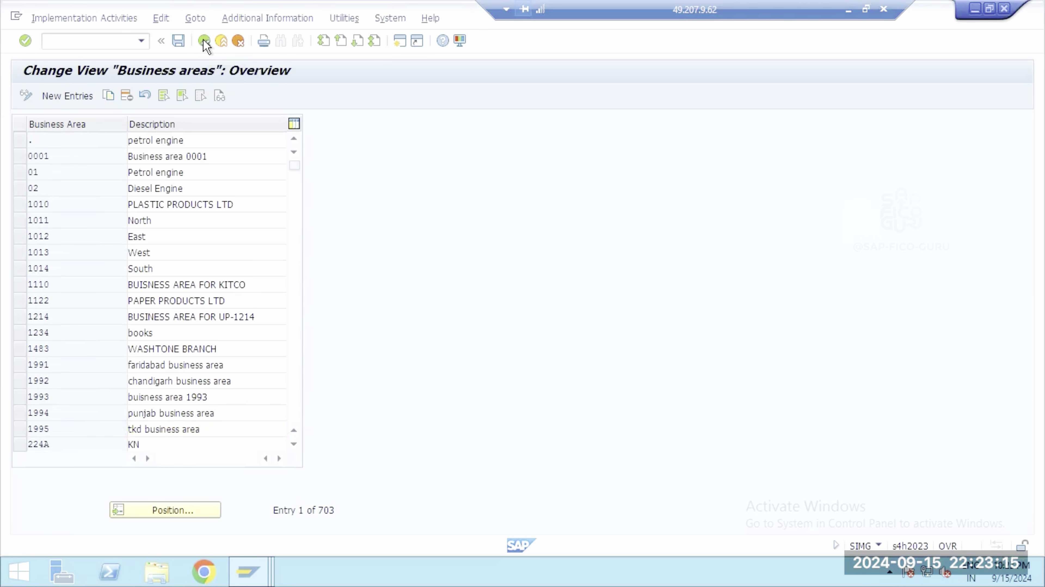
Switch to the ENTERPRISE STRUCTURE PDF in Adobe Reader and read the Define Company page
{"action": "left_click", "coordinate": [848, 10]}
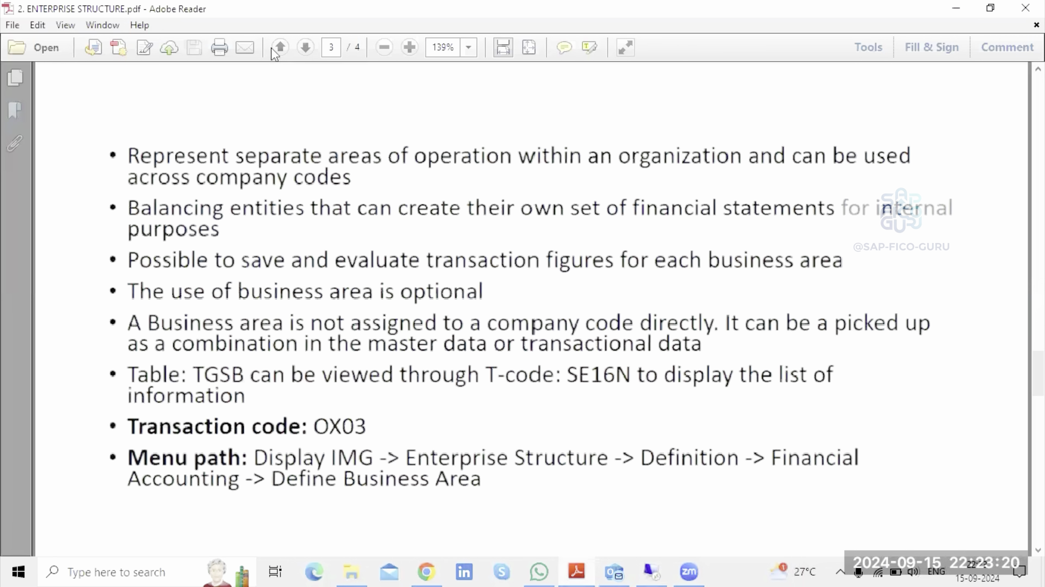
{"action": "left_click", "coordinate": [306, 46]}
{"action": "scroll", "coordinate": [332, 202], "scroll_direction": "down", "scroll_amount": 3}
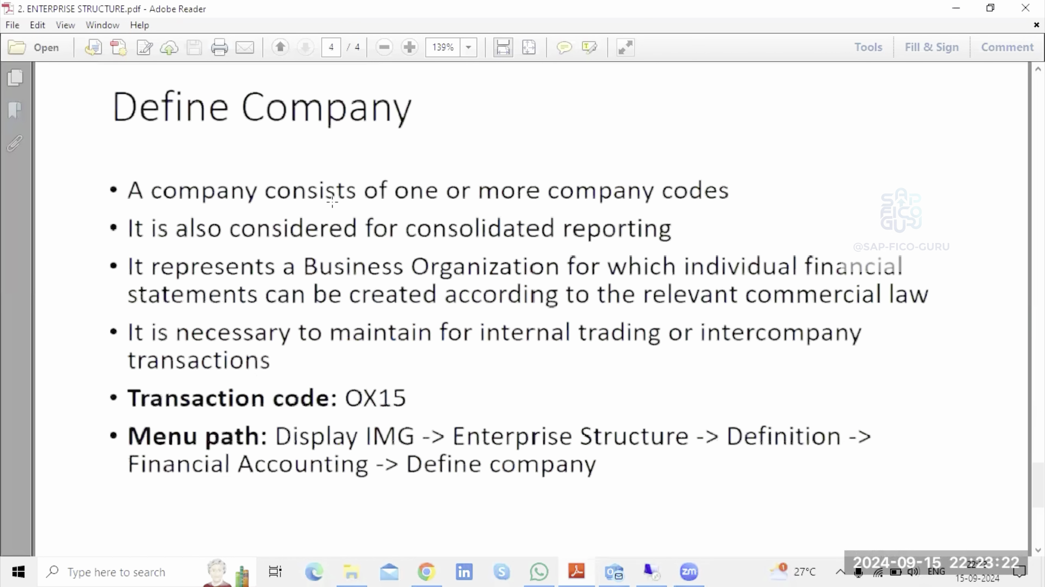
{"action": "scroll", "coordinate": [333, 201], "scroll_direction": "up", "scroll_amount": 1}
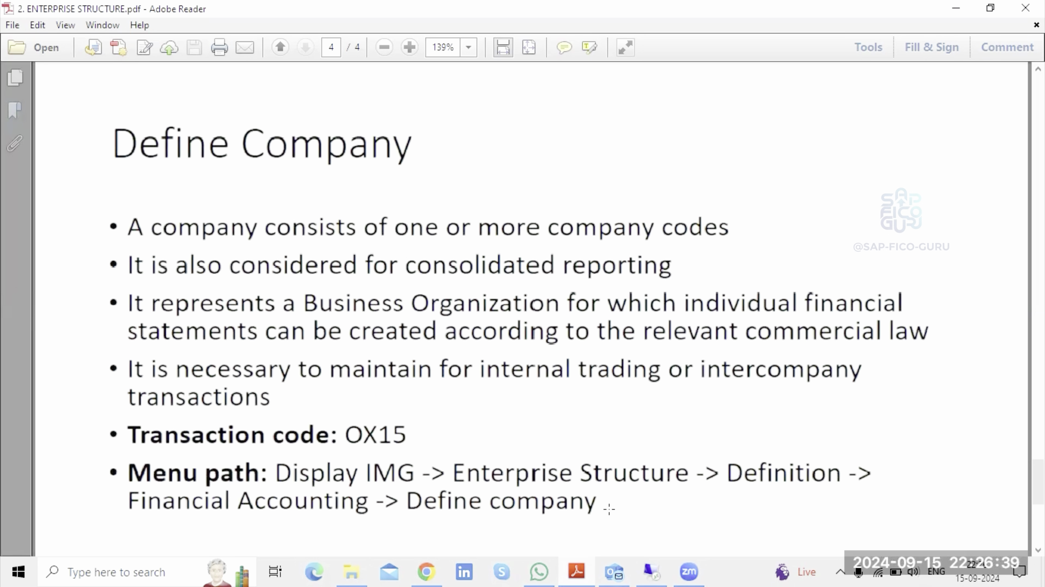
Switch back to the SAP remote session and open the Define company activity under Financial Accounting
{"action": "left_click", "coordinate": [664, 571]}
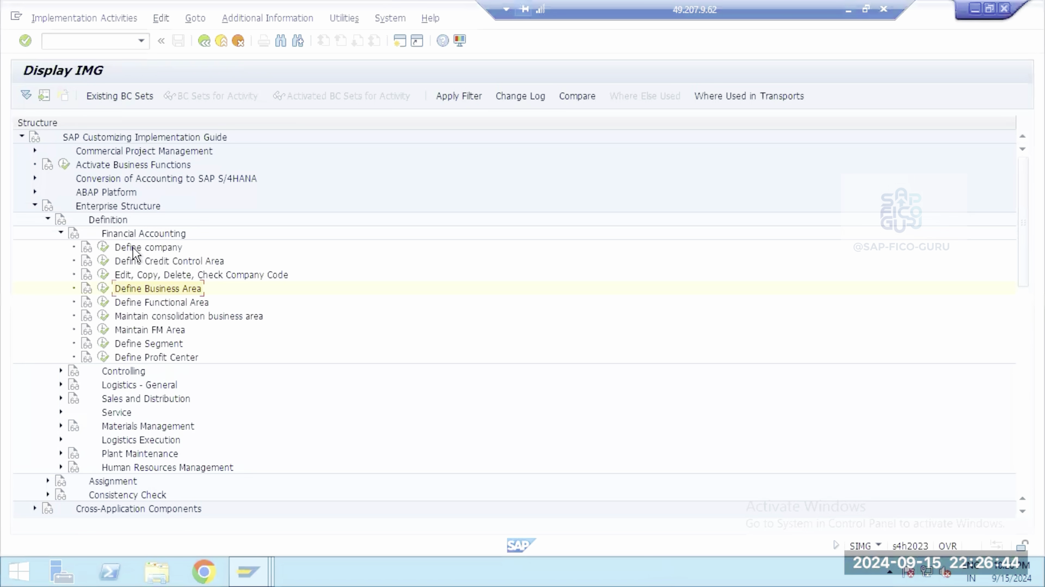
{"action": "left_click", "coordinate": [133, 249]}
{"action": "left_click", "coordinate": [104, 250]}
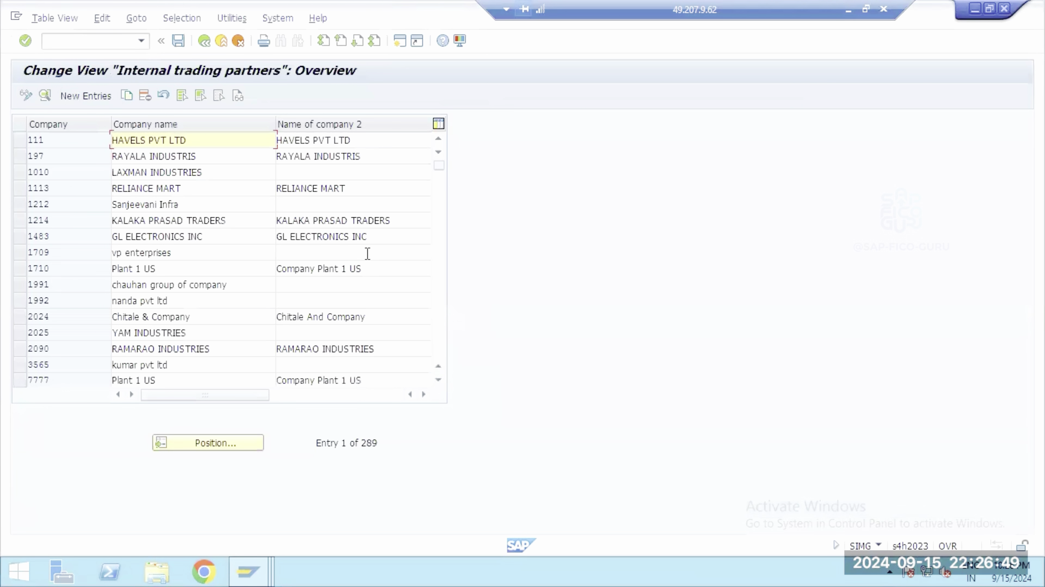
Create a new company entry with company ID SAP456 and the company name DATA COMPUTERS GROUP
{"action": "left_click", "coordinate": [84, 96]}
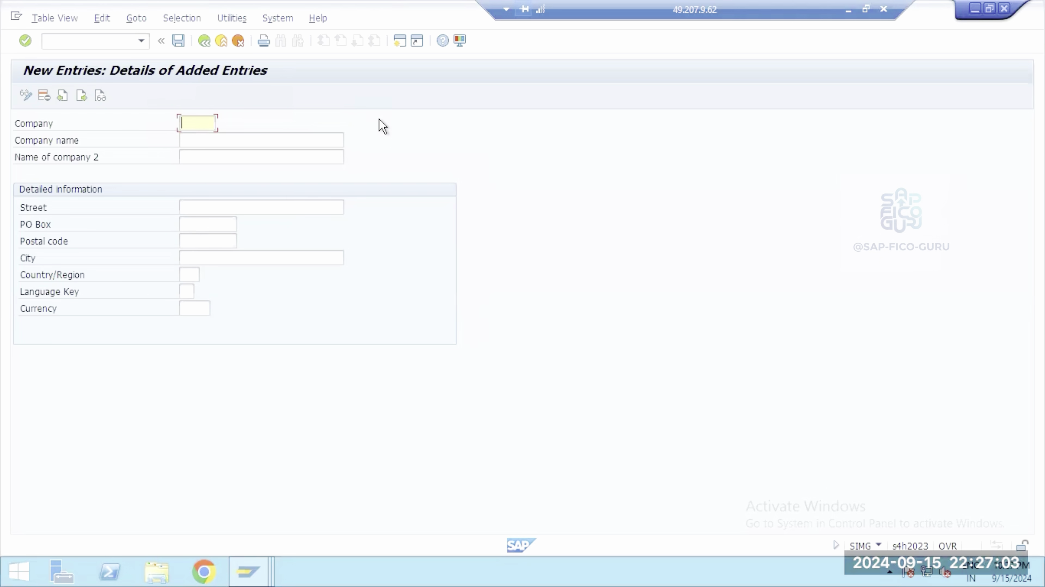
{"action": "type", "text": "S"}
{"action": "left_click", "coordinate": [197, 139]}
{"action": "key", "text": "BackSpace"}
{"action": "key", "text": "BackSpace"}
{"action": "key", "text": "BackSpace"}
{"action": "type", "text": "456"}
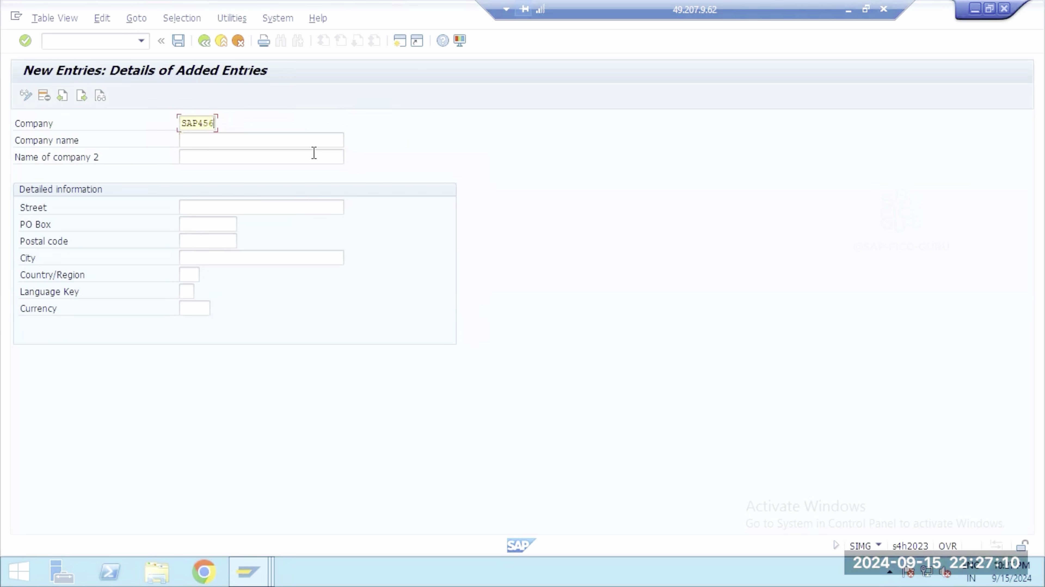
{"action": "key", "text": "Tab"}
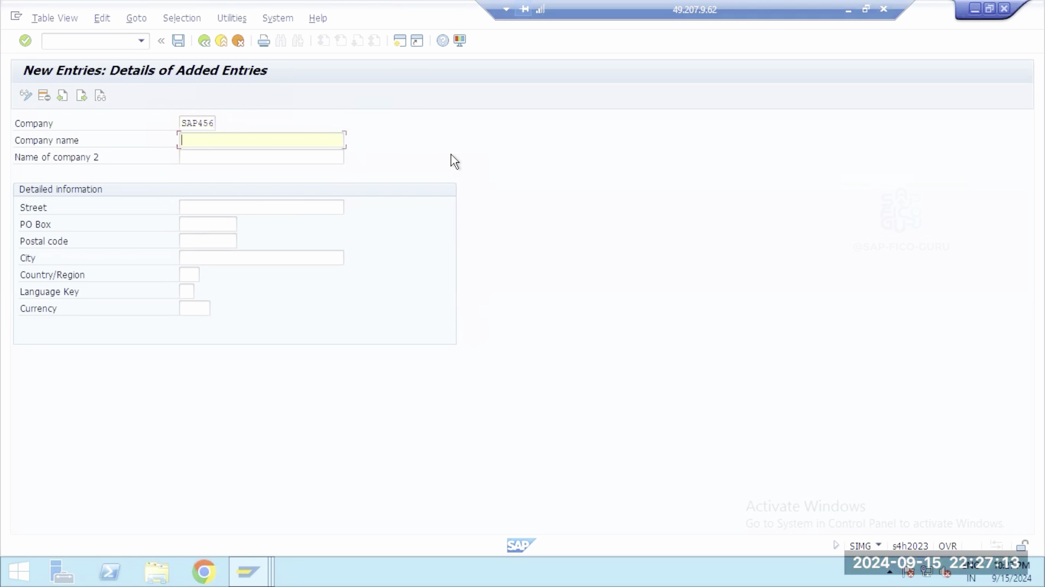
{"action": "type", "text": "DATA"}
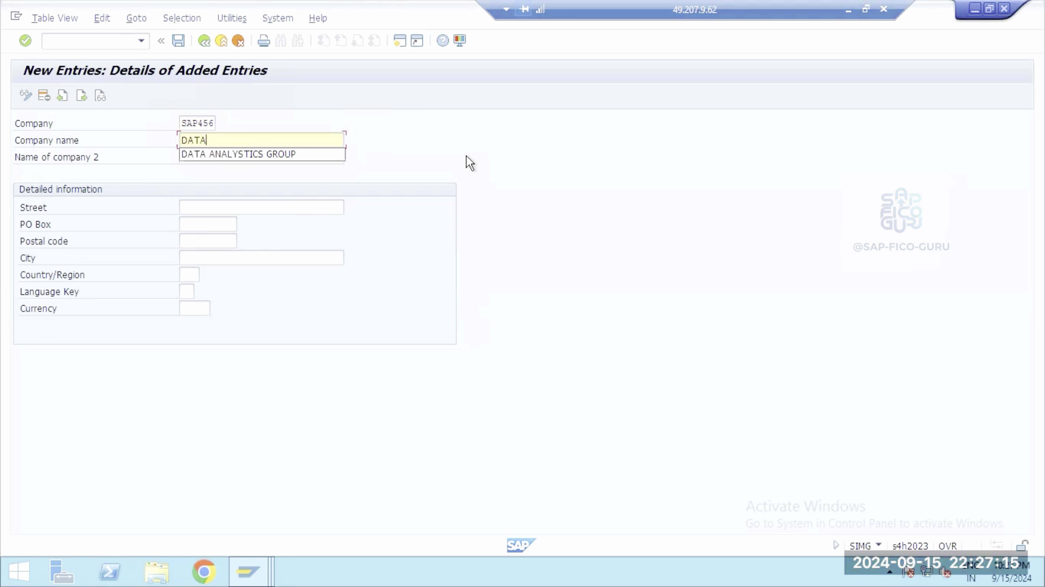
{"action": "type", "text": " C"}
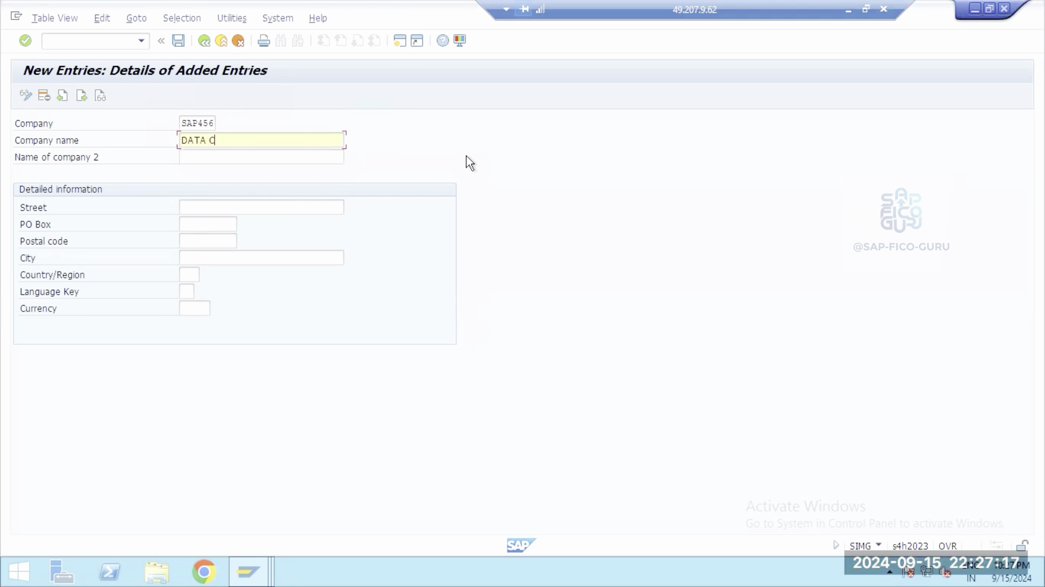
{"action": "type", "text": "OMPUTERS GROUP"}
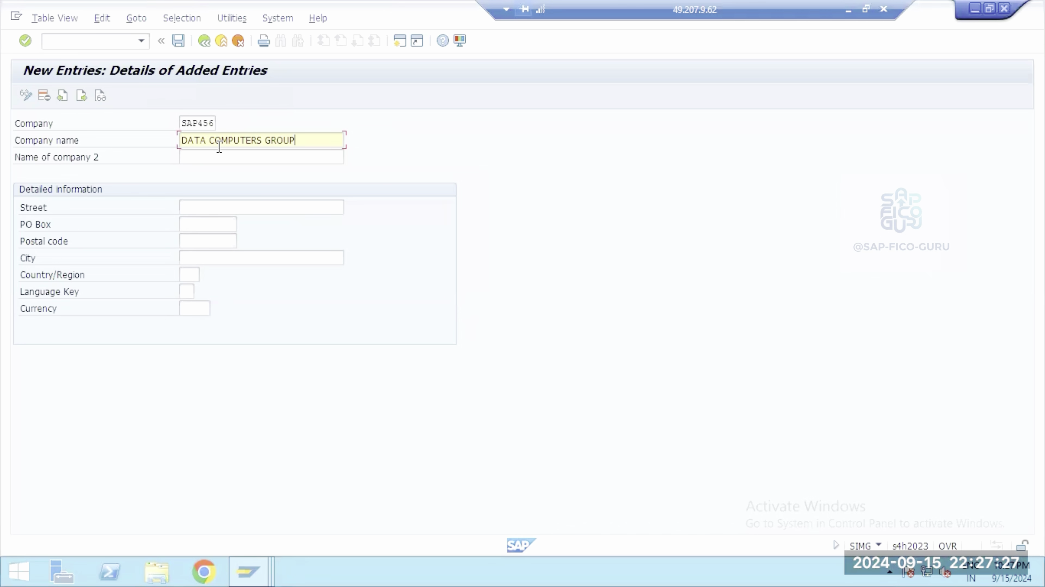
Fill in the street, postal code and city in the company's detailed information
{"action": "left_click", "coordinate": [191, 207]}
{"action": "type", "text": "L"}
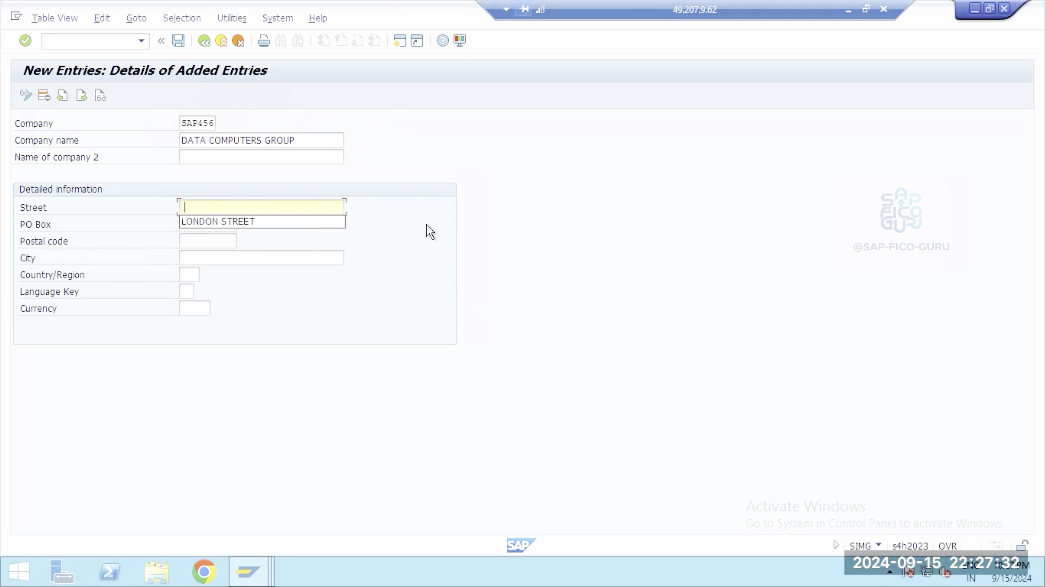
{"action": "left_click", "coordinate": [268, 223]}
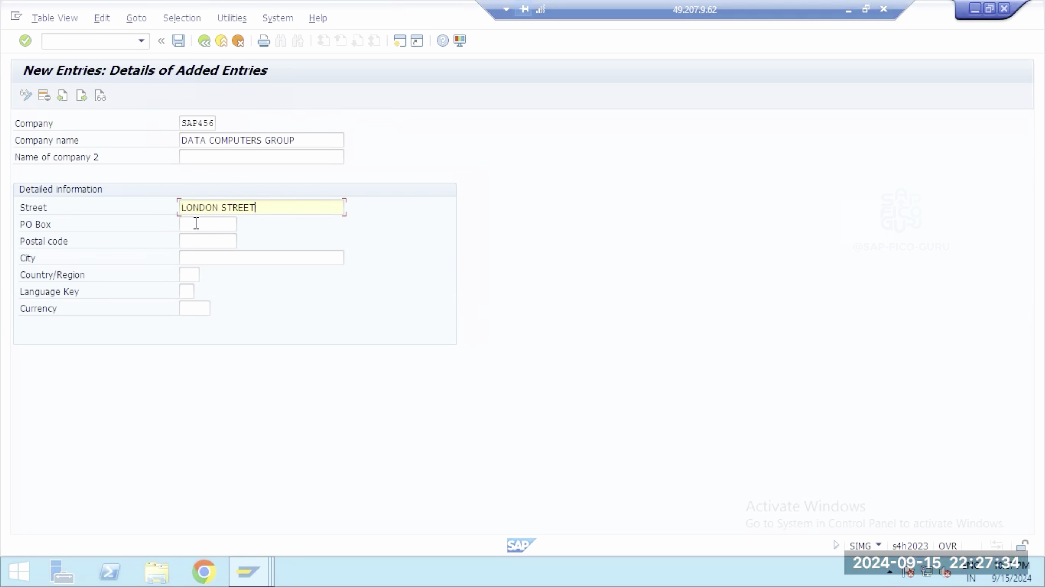
{"action": "left_click", "coordinate": [203, 241]}
{"action": "type", "text": "4"}
{"action": "left_click", "coordinate": [215, 257]}
{"action": "left_click", "coordinate": [214, 257]}
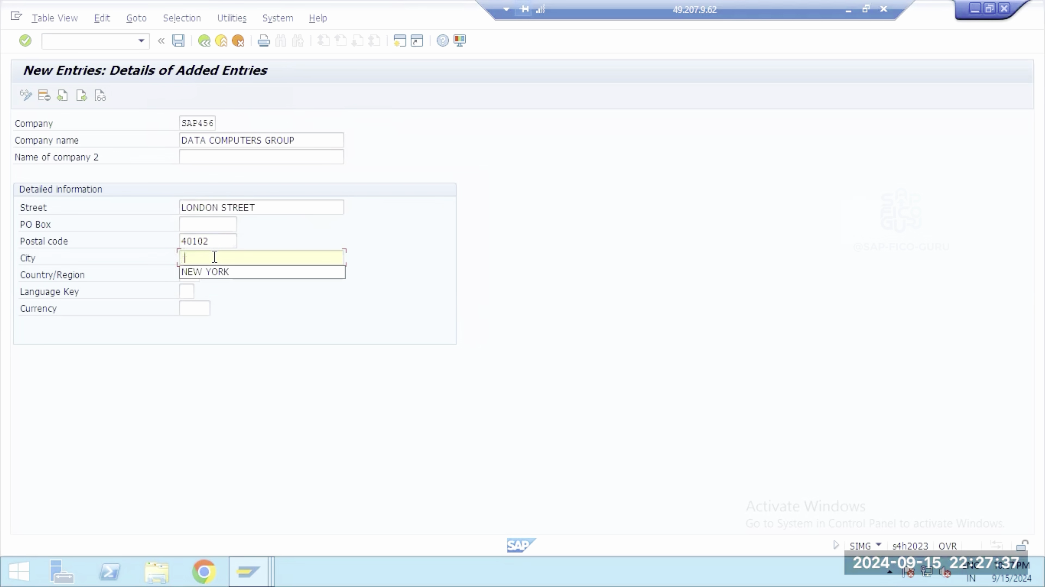
{"action": "left_click", "coordinate": [206, 272]}
Set the company's country to US, language key to EN and currency to USD
{"action": "left_click", "coordinate": [185, 275]}
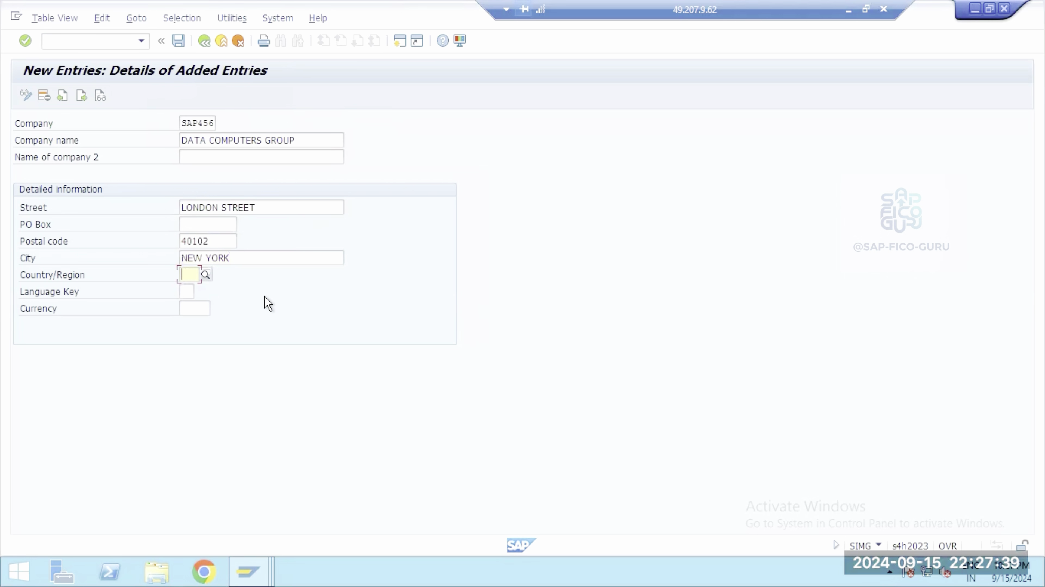
{"action": "left_click", "coordinate": [190, 289]}
{"action": "left_click", "coordinate": [190, 292]}
{"action": "left_click", "coordinate": [196, 307]}
{"action": "left_click", "coordinate": [196, 308]}
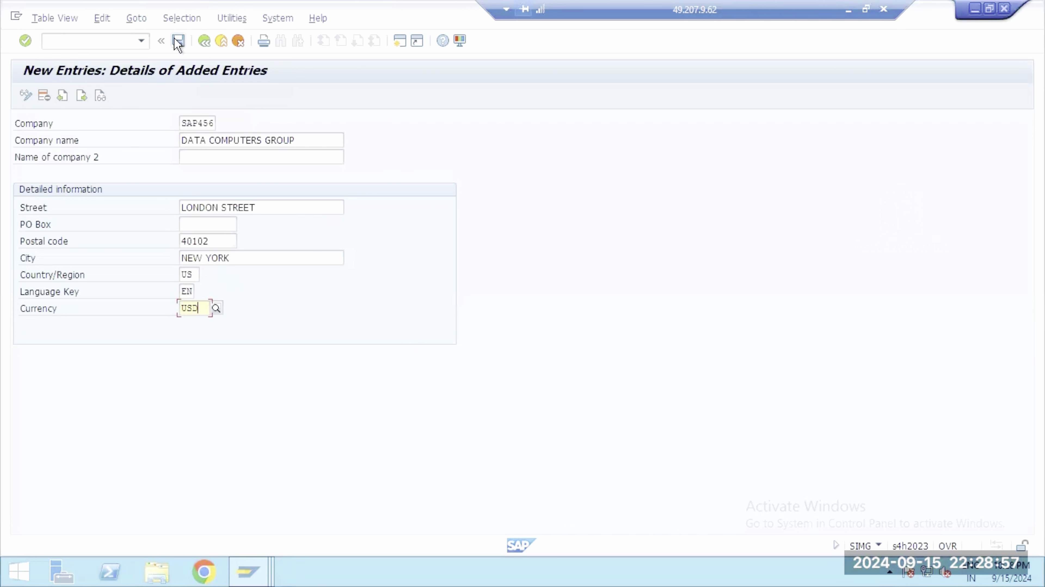
Save the new company under a new customizing request described as DEFINE COMPANY DEL4, and return to the customizing structure
{"action": "left_click", "coordinate": [178, 41]}
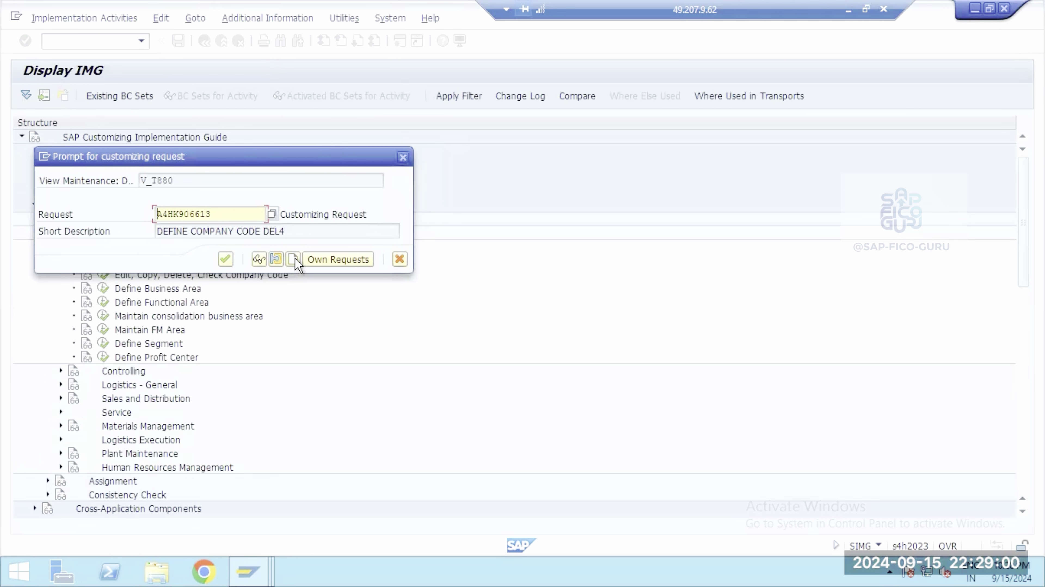
{"action": "left_click", "coordinate": [293, 259]}
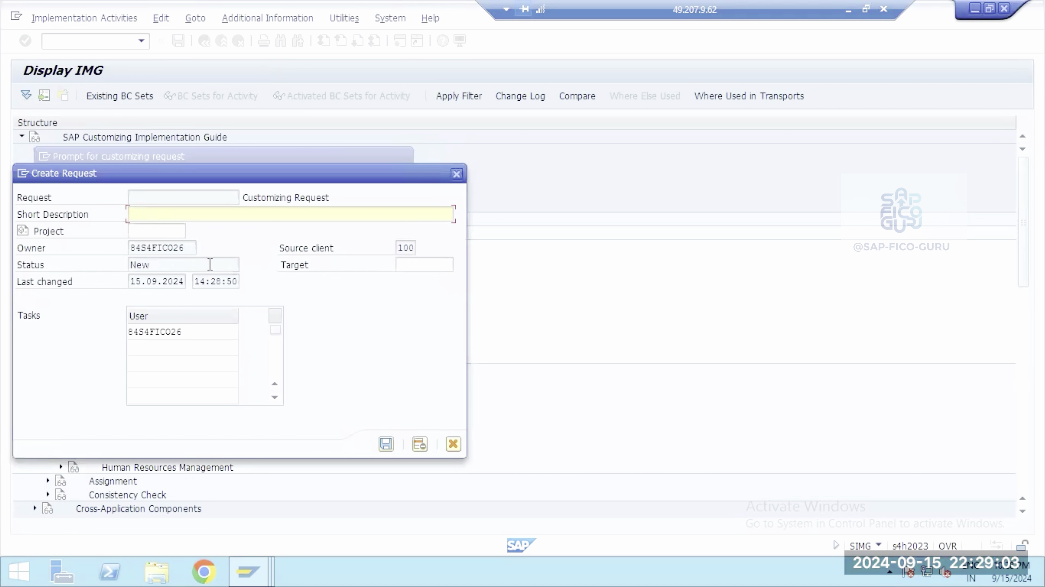
{"action": "type", "text": "DEFINE CMP"}
{"action": "key", "text": "BackSpace"}
{"action": "key", "text": "BackSpace"}
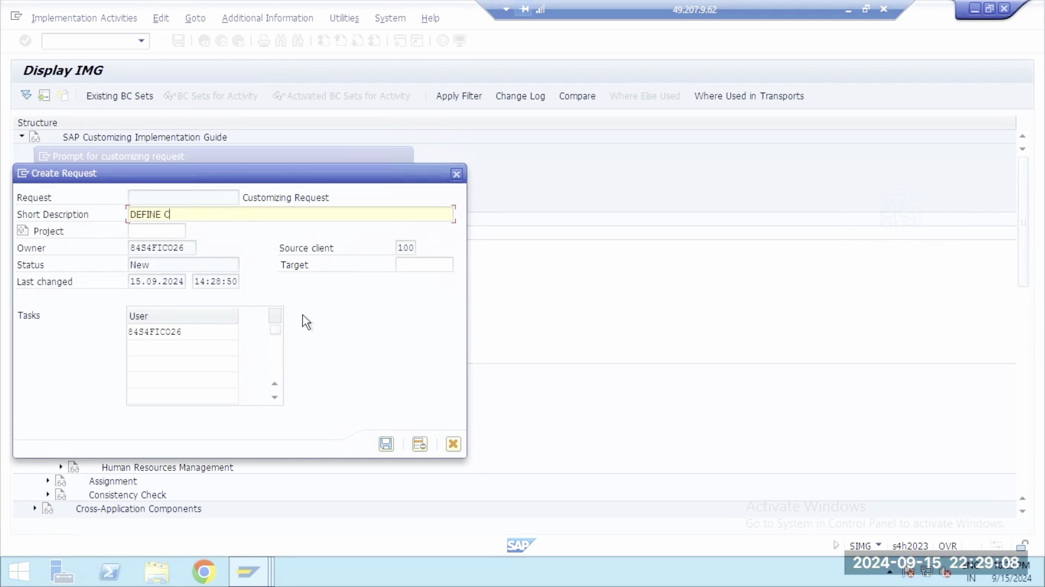
{"action": "type", "text": "ONFIG"}
{"action": "key", "text": "BackSpace"}
{"action": "key", "text": "BackSpace"}
{"action": "key", "text": "BackSpace"}
{"action": "key", "text": "BackSpace"}
{"action": "type", "text": "MPANY"}
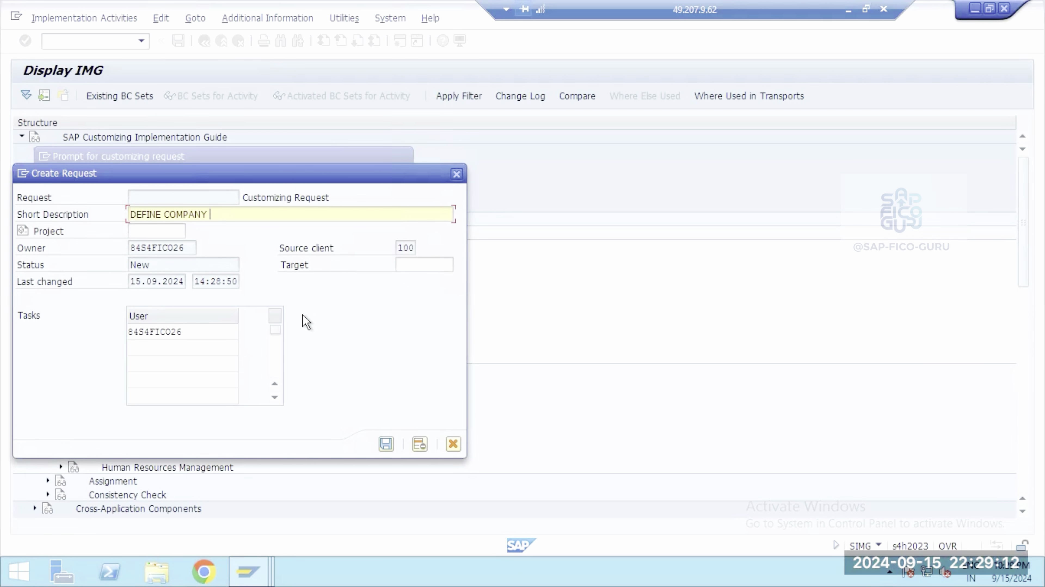
{"action": "type", "text": " DEL4"}
{"action": "left_click", "coordinate": [391, 446]}
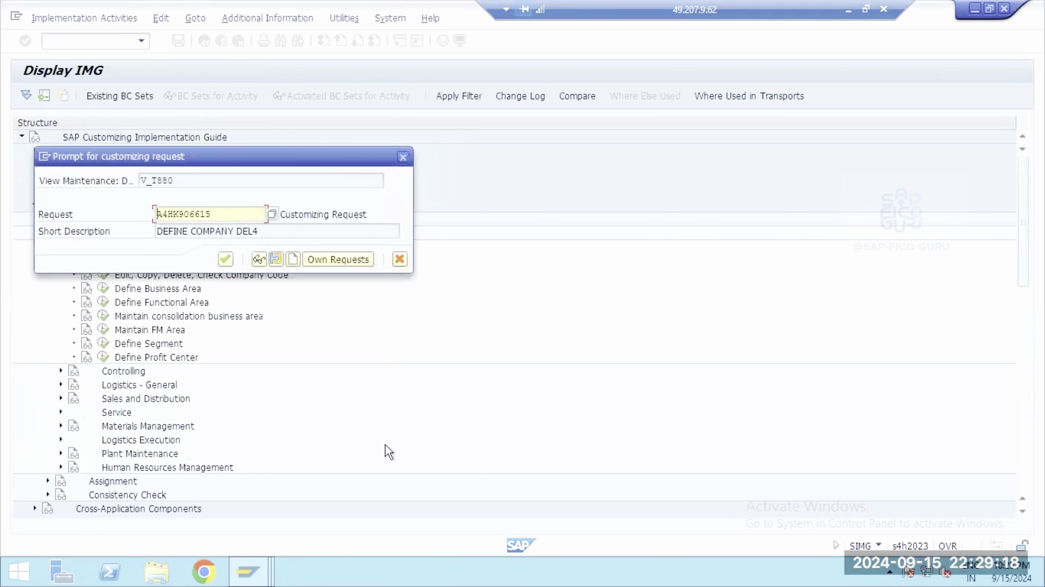
{"action": "left_click", "coordinate": [226, 259]}
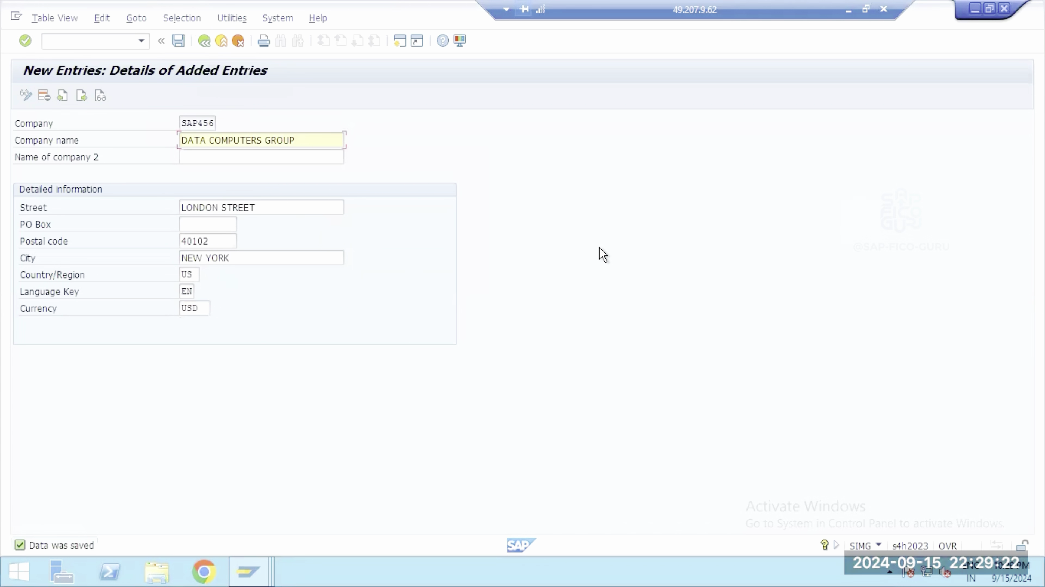
{"action": "left_click", "coordinate": [222, 41]}
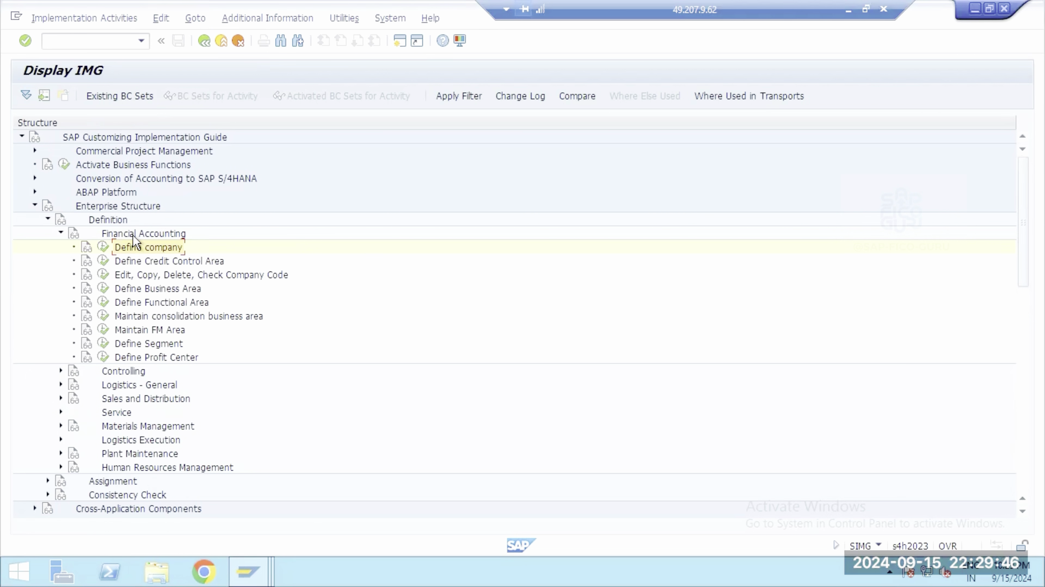
Collapse the Definition branch and open the Assign company code to company activity under Assignment, Financial Accounting
{"action": "left_click", "coordinate": [60, 233]}
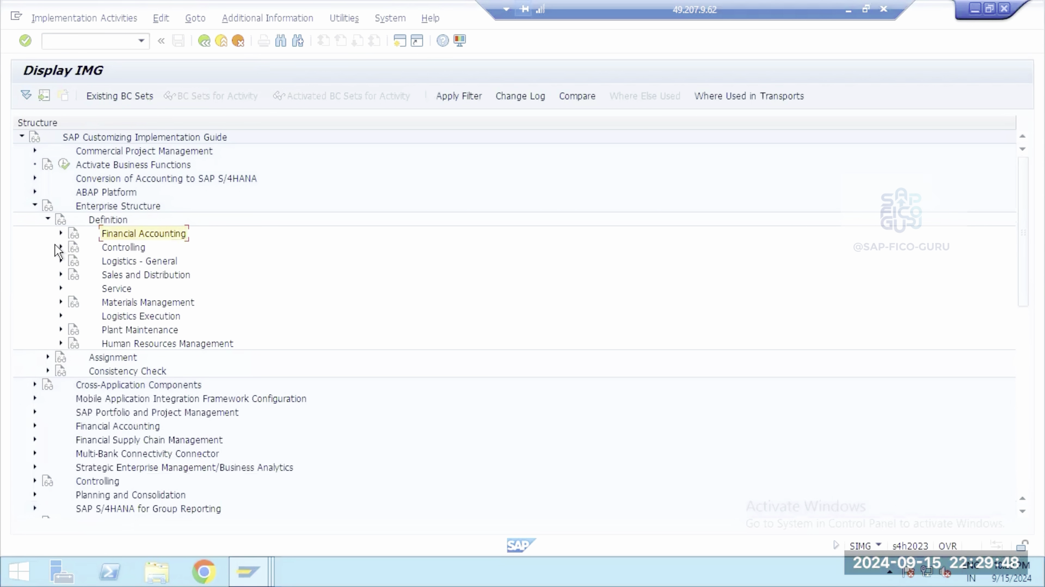
{"action": "left_click", "coordinate": [48, 220]}
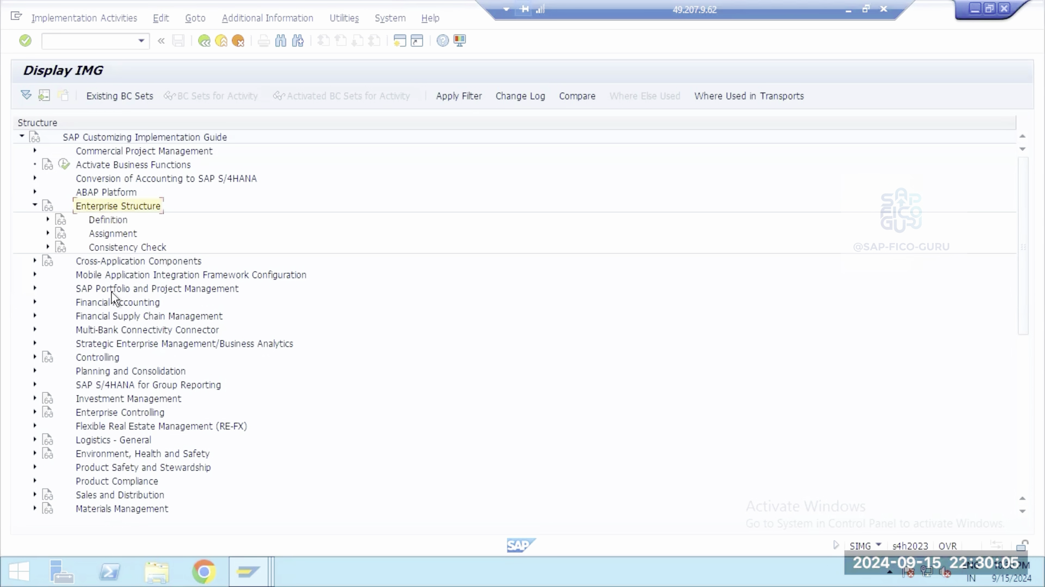
{"action": "left_click", "coordinate": [108, 234]}
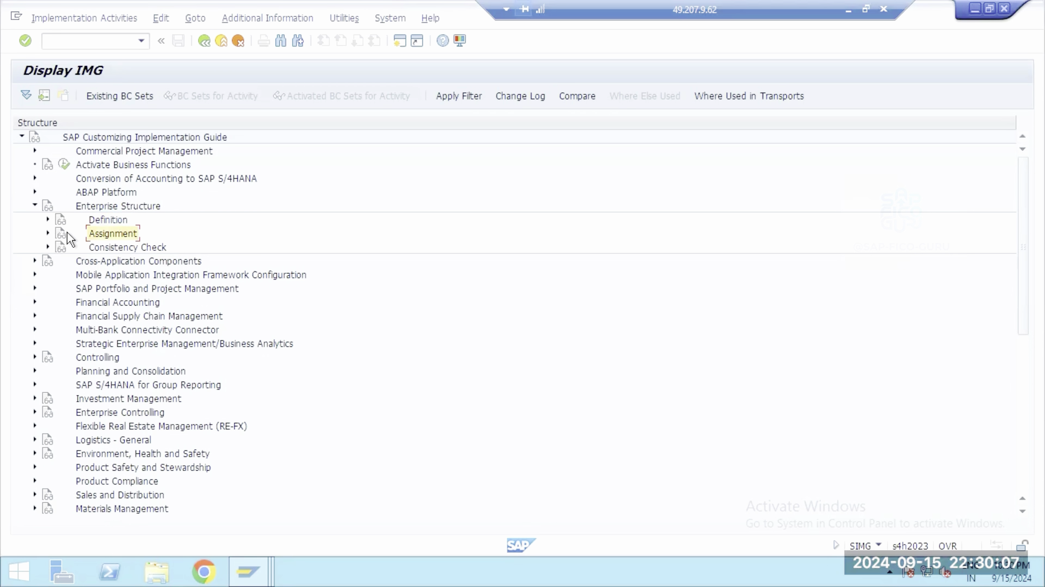
{"action": "left_click", "coordinate": [48, 233]}
{"action": "left_click", "coordinate": [156, 249]}
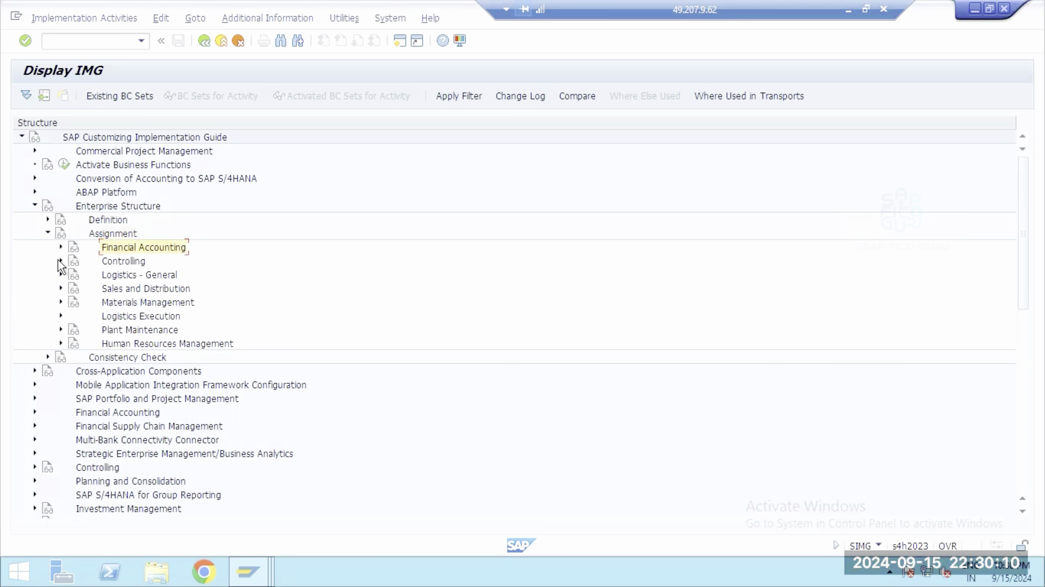
{"action": "left_click", "coordinate": [61, 247]}
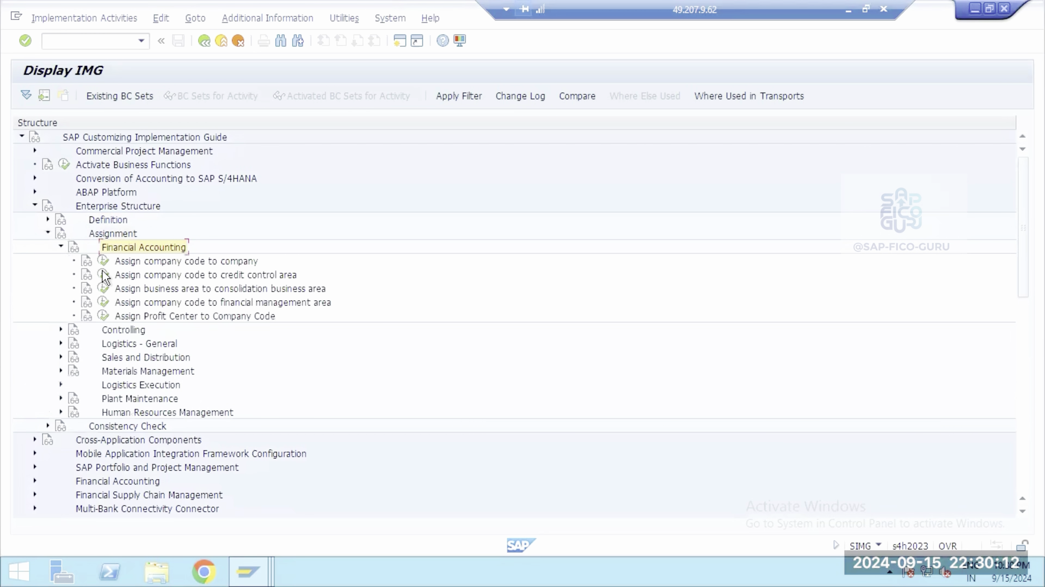
{"action": "left_click", "coordinate": [157, 261]}
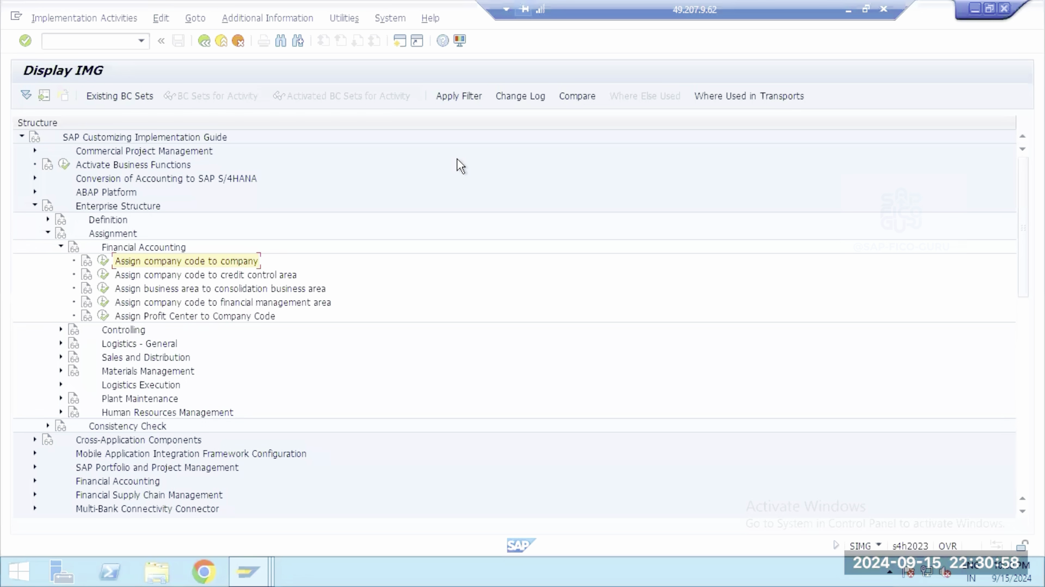
{"action": "left_click", "coordinate": [103, 262]}
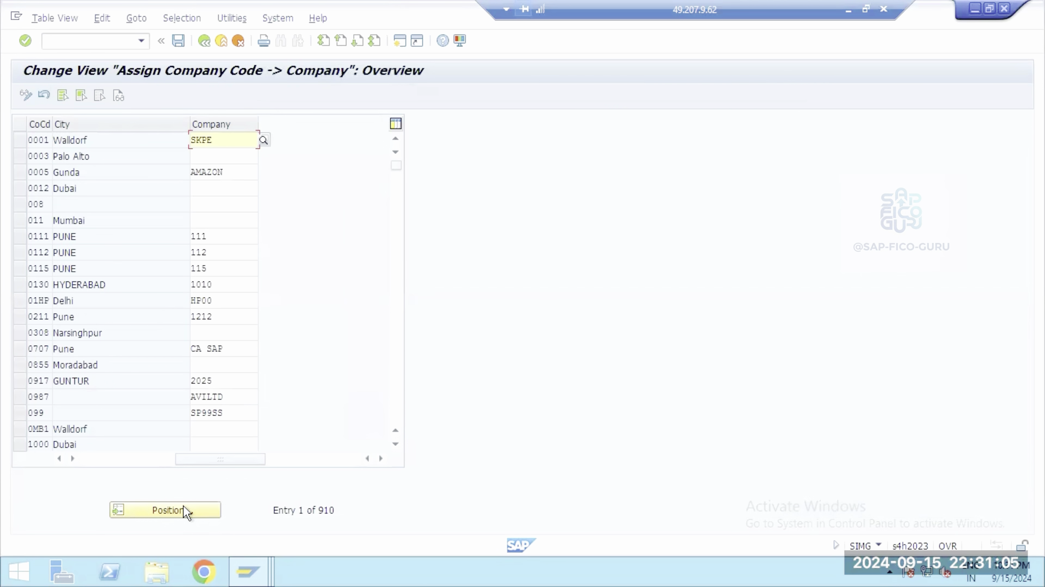
Position the company code assignment list at company code DEL4
{"action": "left_click", "coordinate": [184, 510]}
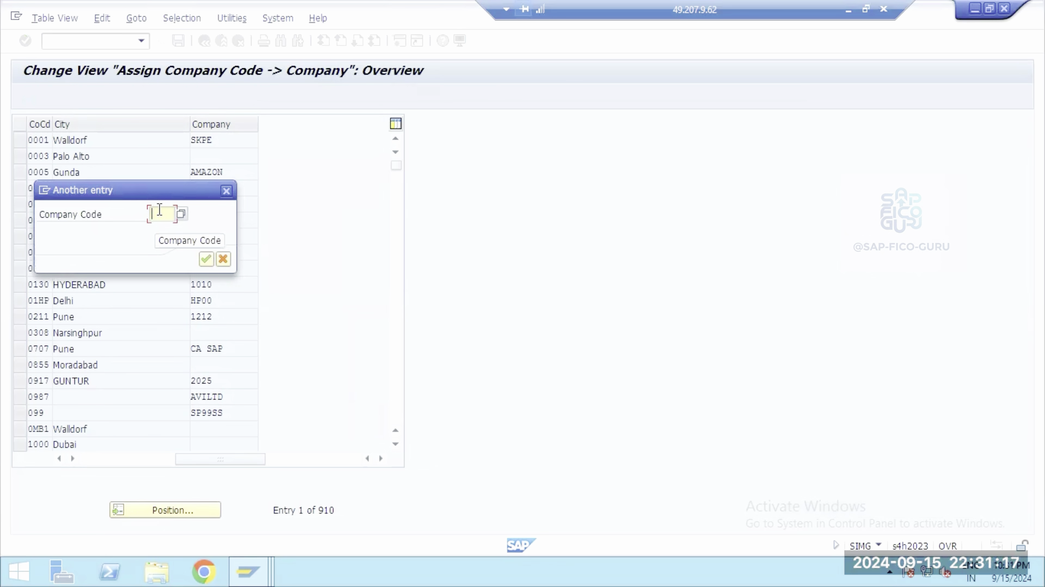
{"action": "type", "text": "DEL4"}
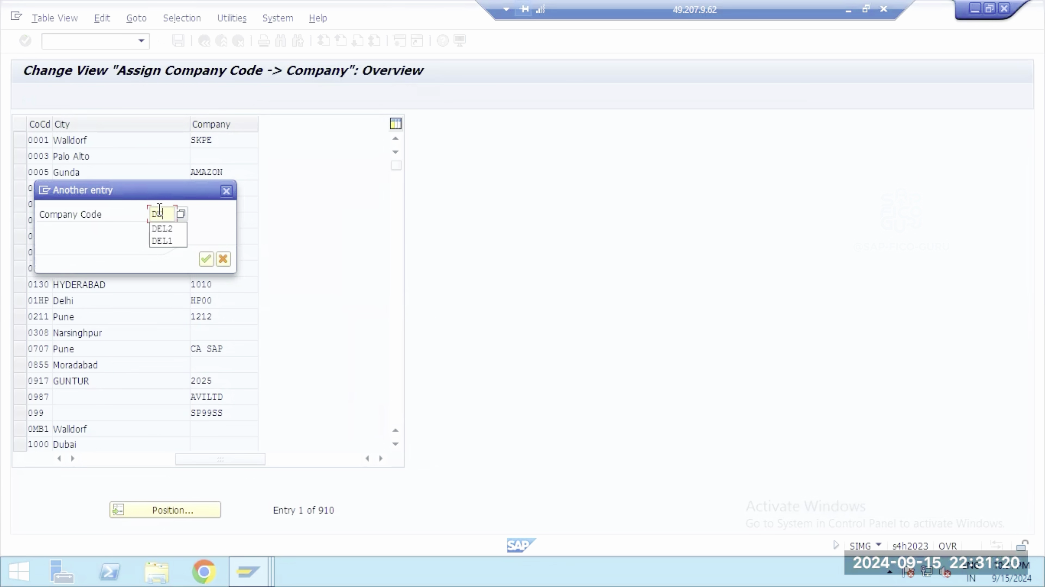
{"action": "left_click", "coordinate": [207, 260]}
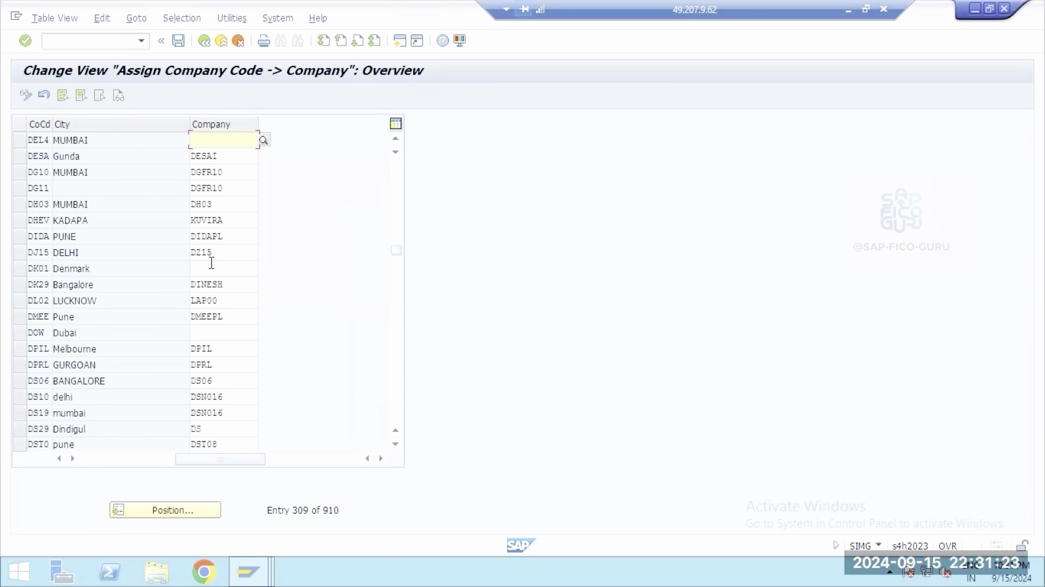
Assign company SAP456, DATA COMPUTERS GROUP, to company code DEL4 and accept the entry
{"action": "left_click", "coordinate": [212, 136]}
{"action": "type", "text": "SE"}
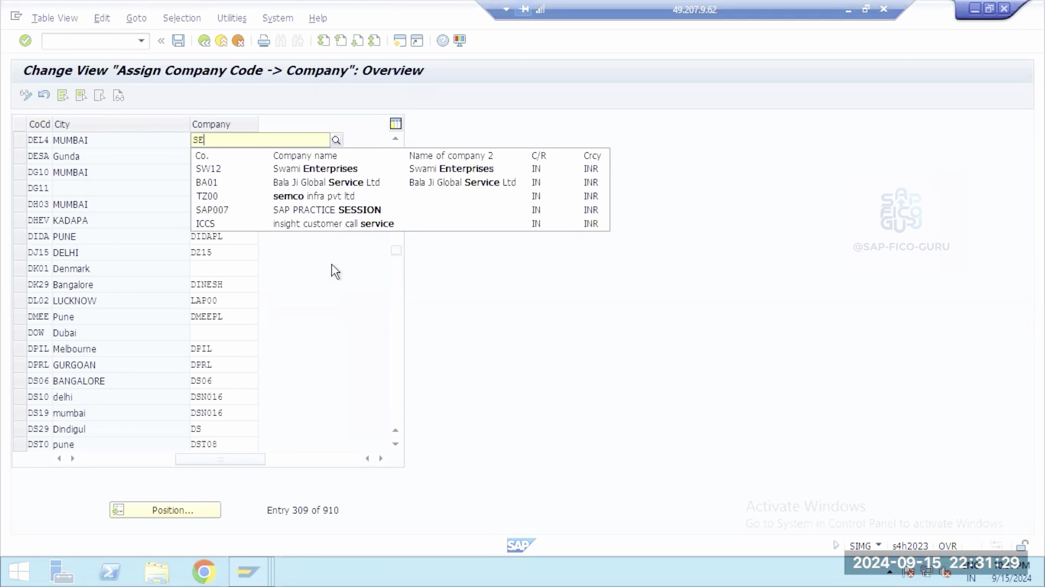
{"action": "key", "text": "BackSpace"}
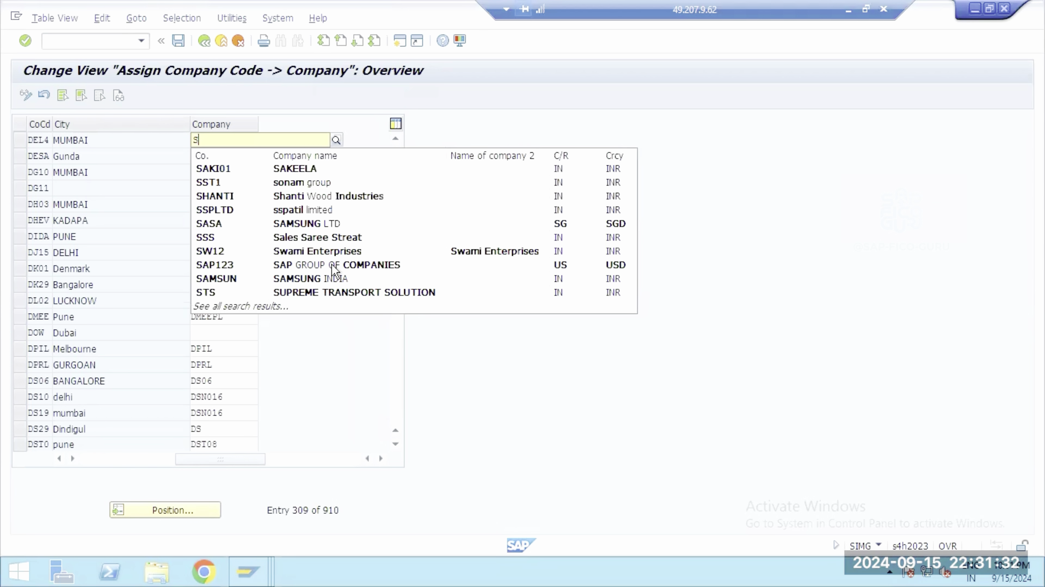
{"action": "type", "text": "P"}
{"action": "key", "text": "BackSpace"}
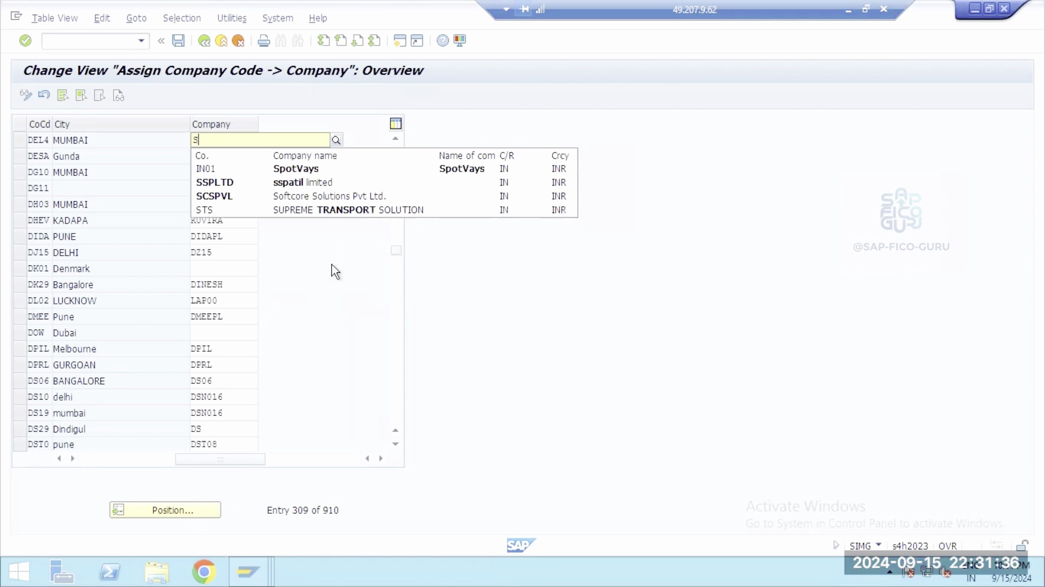
{"action": "type", "text": "AP"}
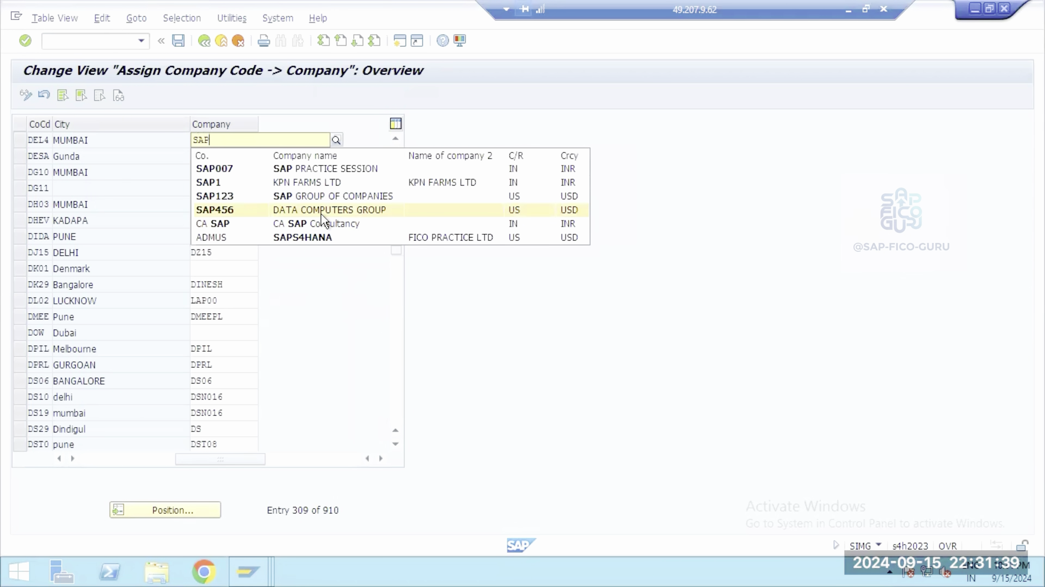
{"action": "left_click", "coordinate": [244, 210]}
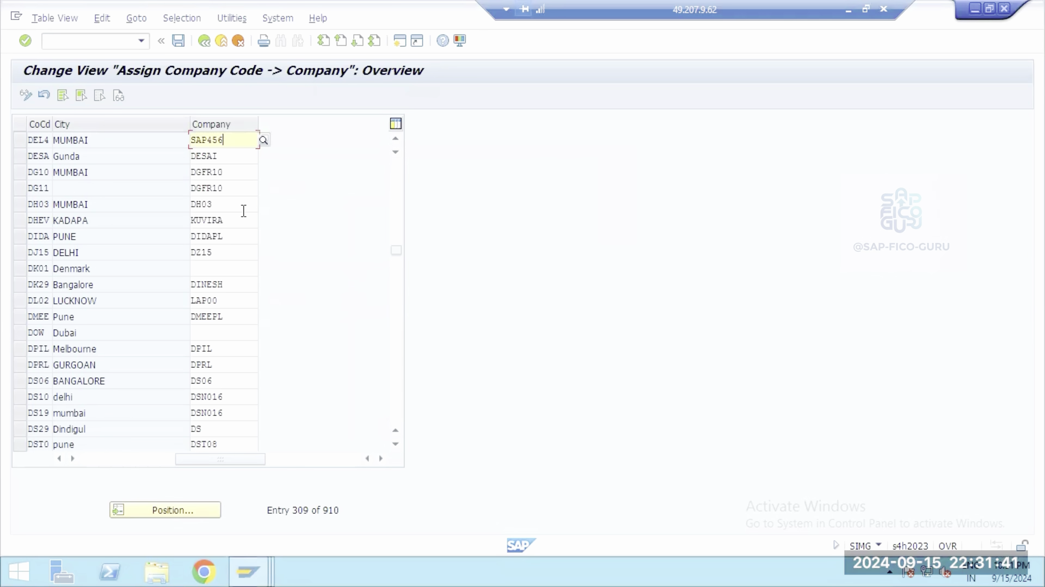
{"action": "key", "text": "Return"}
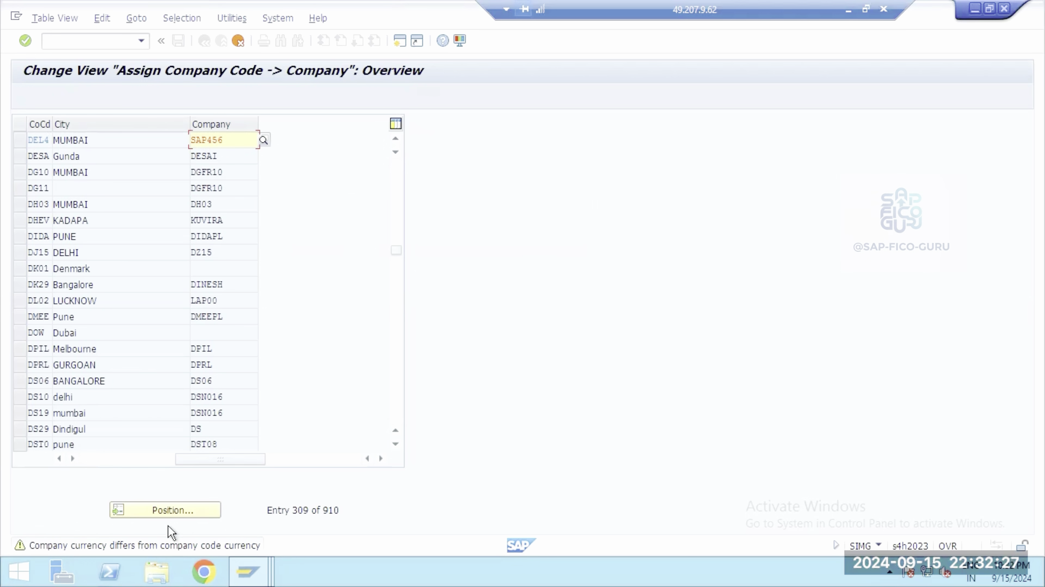
{"action": "key", "text": "Return"}
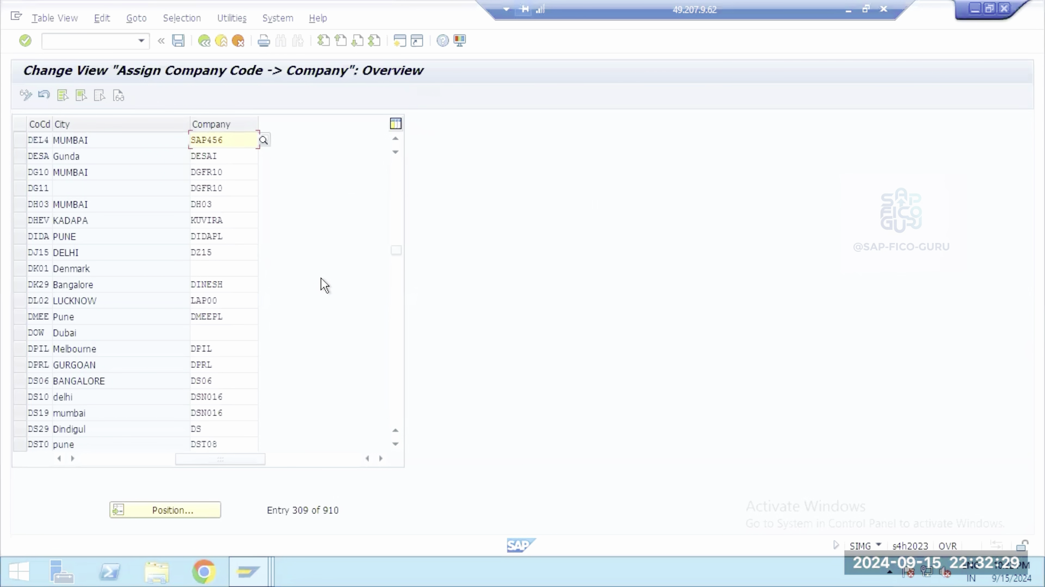